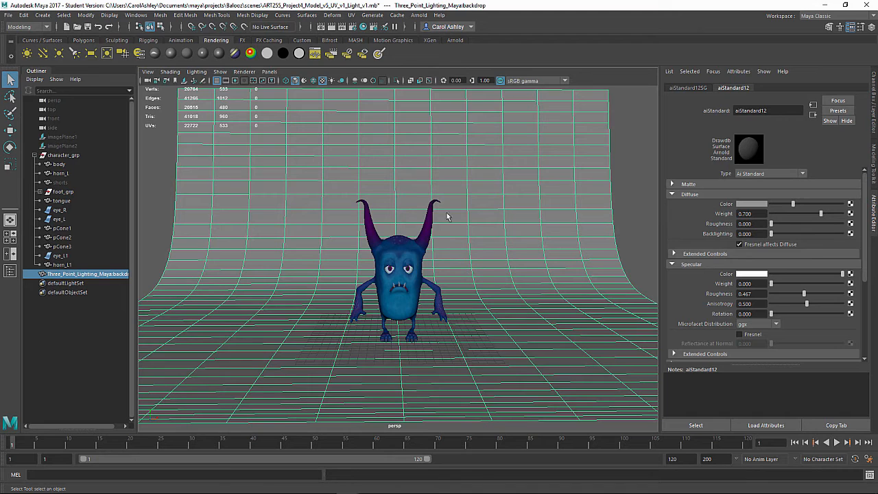
Step: Open the Arnold RenderView and resize its window narrower so the monster stays partly visible in the perspective view
click(418, 15)
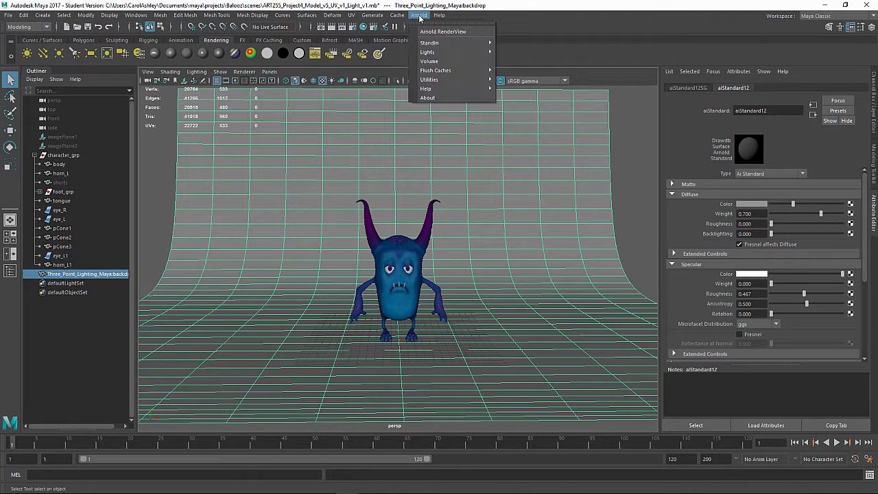
click(465, 32)
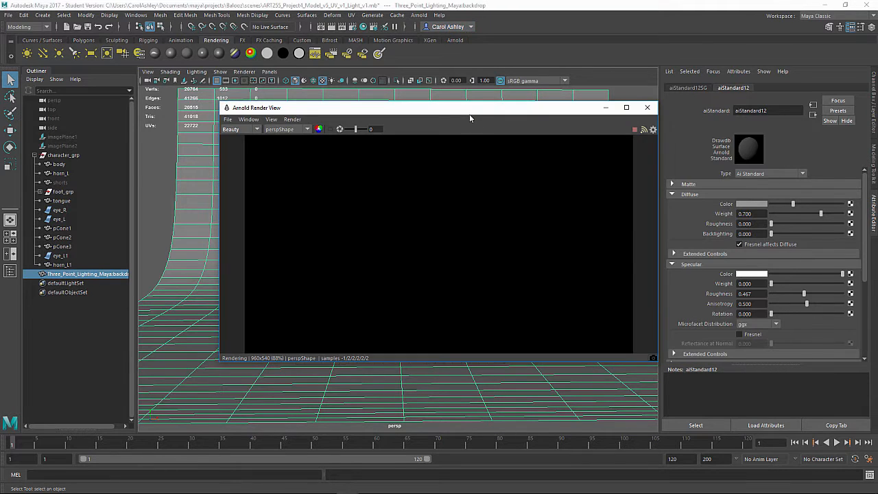
drag(468, 112, 230, 154)
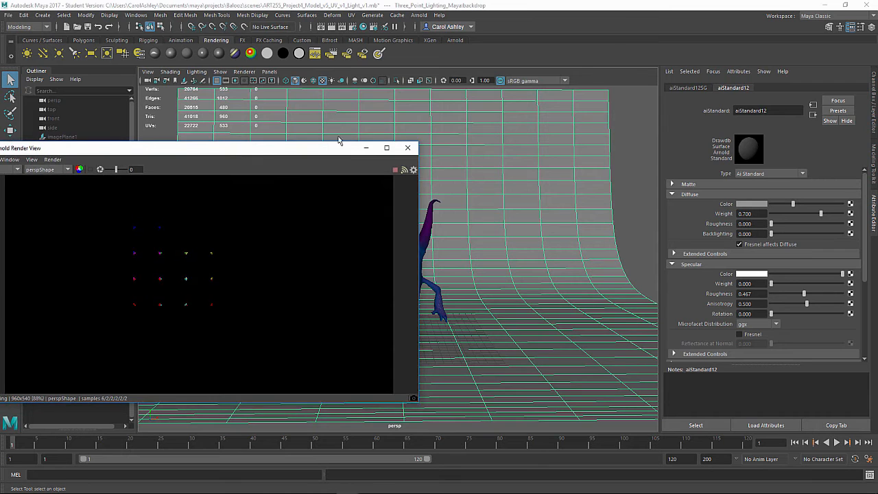
drag(304, 151, 356, 67)
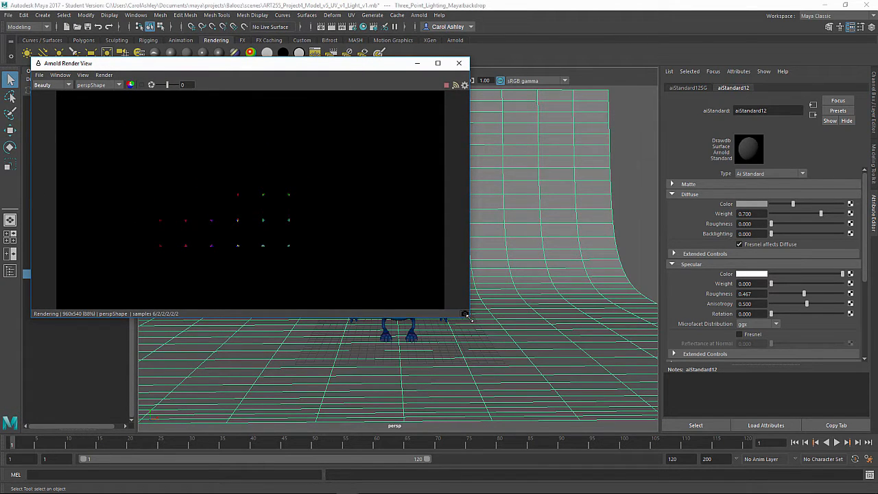
drag(465, 315, 364, 321)
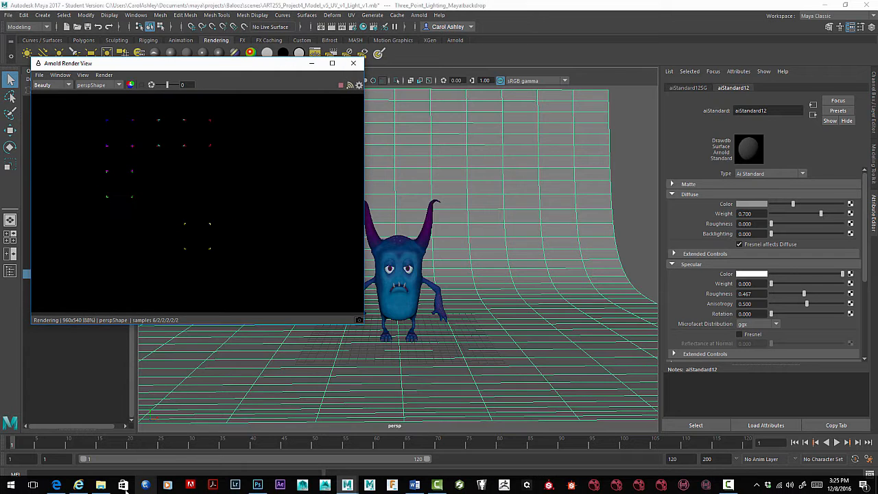
Step: Switch to File Explorer and compare the Material_Diffuse_Spec_body PNG with its .tx file in sourceimages, then return to the render view
click(100, 486)
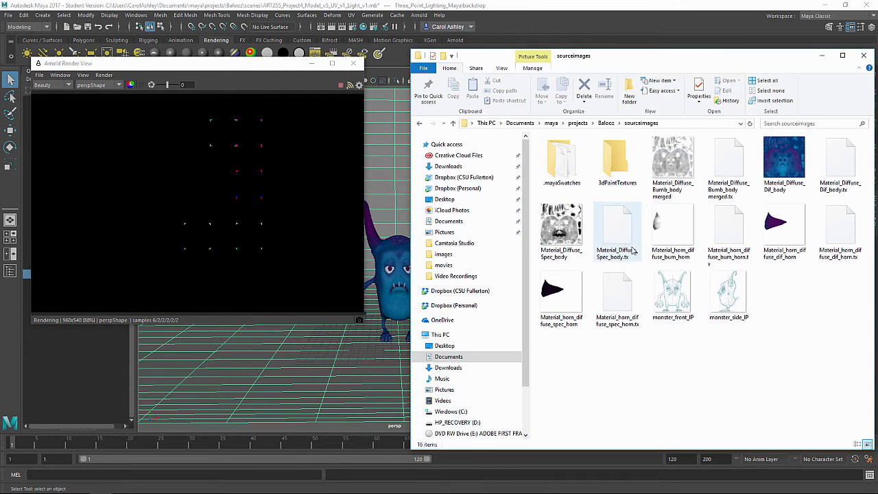
click(622, 230)
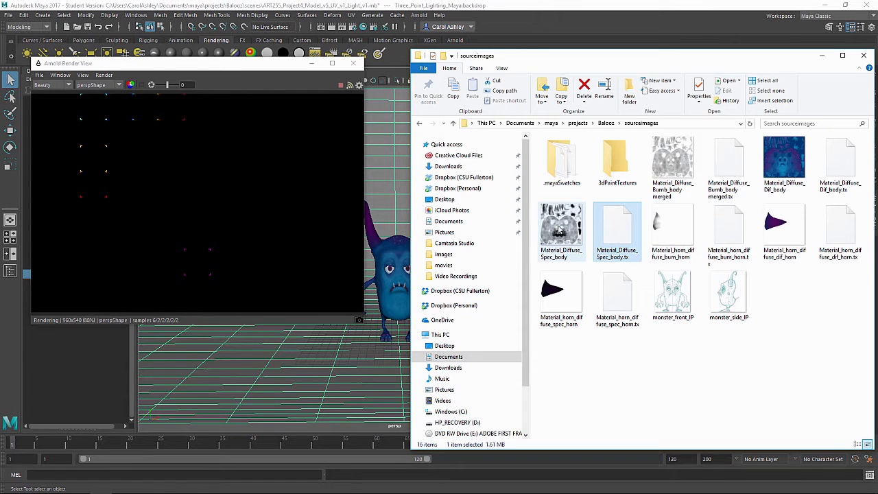
mouse_move(555, 224)
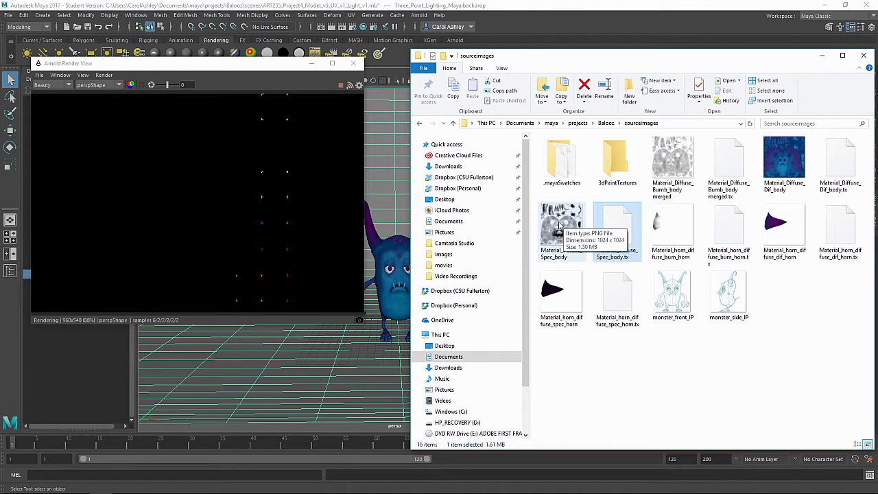
mouse_move(623, 256)
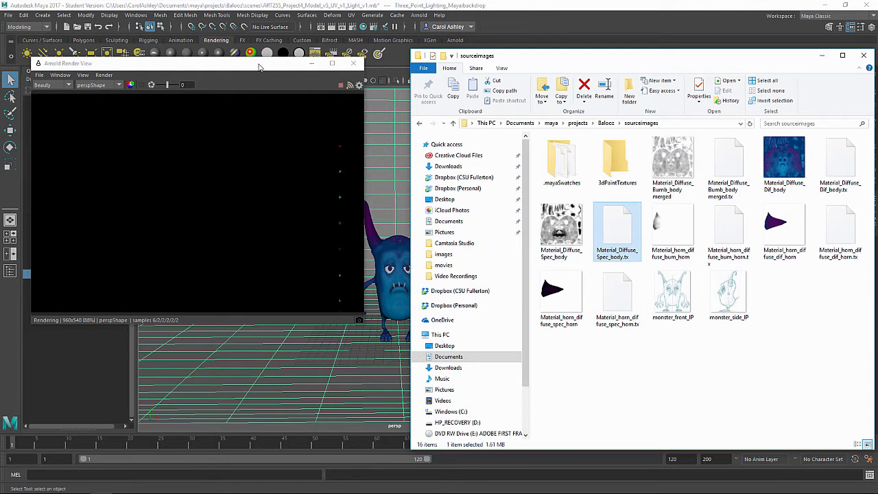
drag(259, 70, 254, 69)
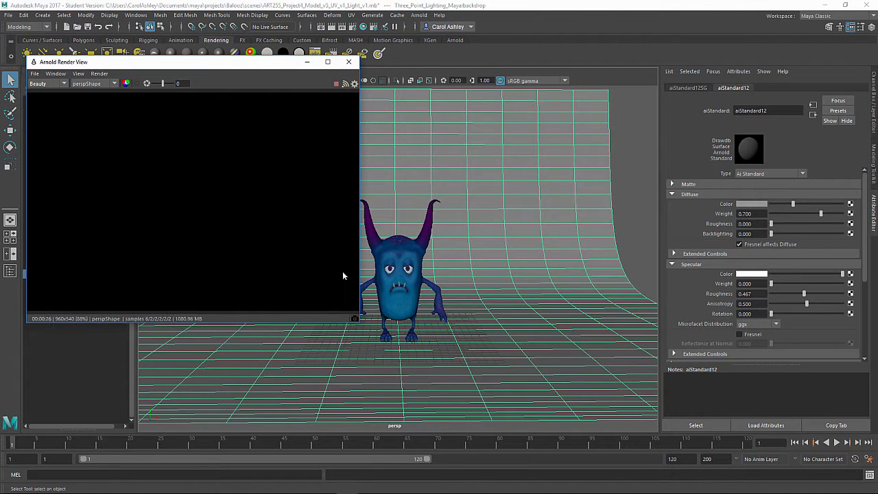
Step: Frame the monster closer and from the front in the perspective view beside the Arnold Render View
drag(281, 63, 277, 51)
alt+drag(515, 286, 517, 296)
alt+right_drag(518, 295, 537, 288)
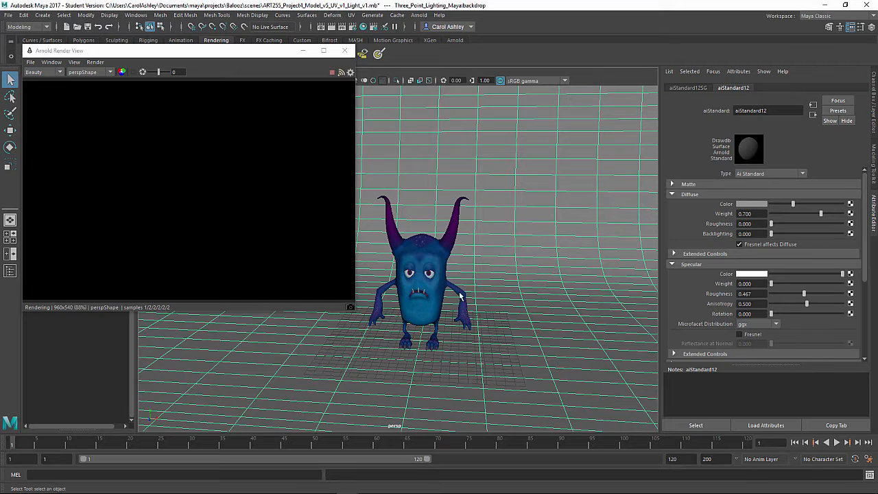
alt+drag(463, 296, 428, 272)
alt+right_drag(428, 273, 559, 294)
alt+middle_drag(569, 292, 546, 269)
alt+drag(546, 268, 551, 267)
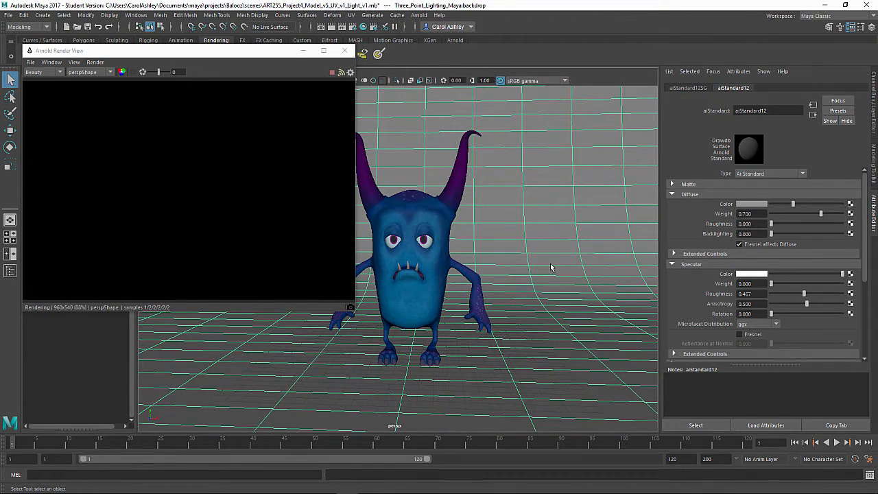
Step: Stop the live IPR render and move the Arnold Render View clear of the monster's upper body
drag(275, 51, 259, 32)
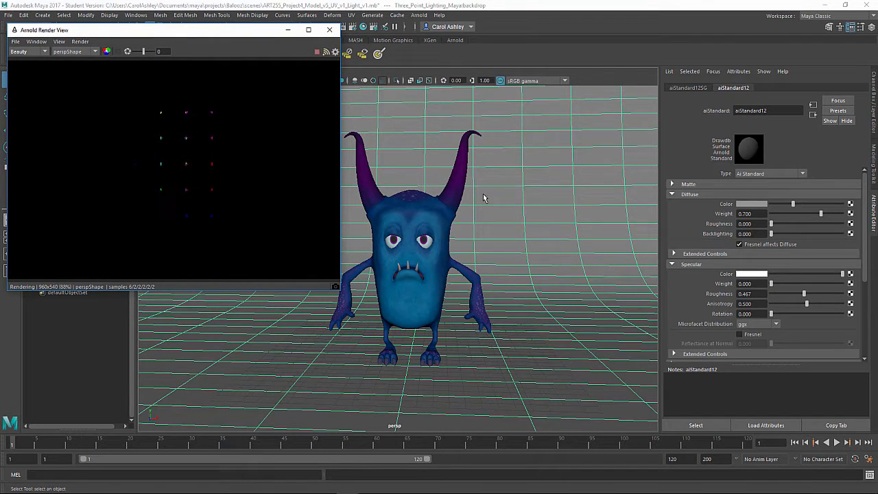
drag(262, 35, 316, 44)
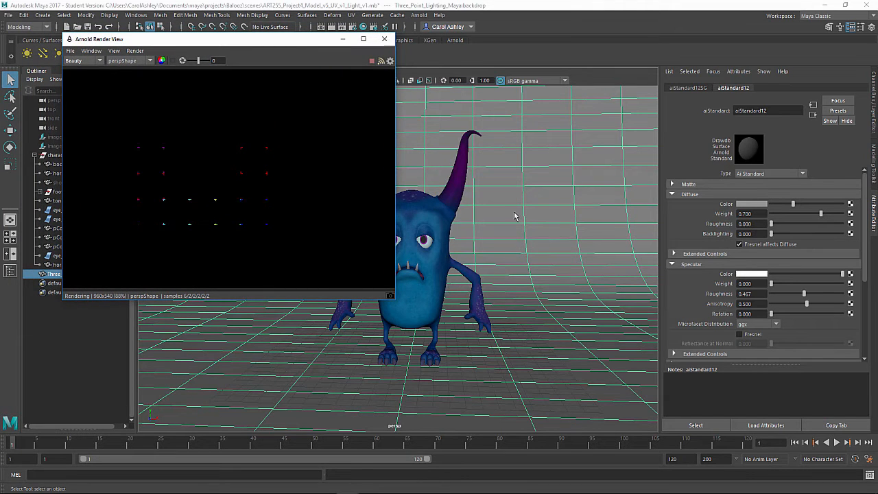
drag(304, 50, 382, 61)
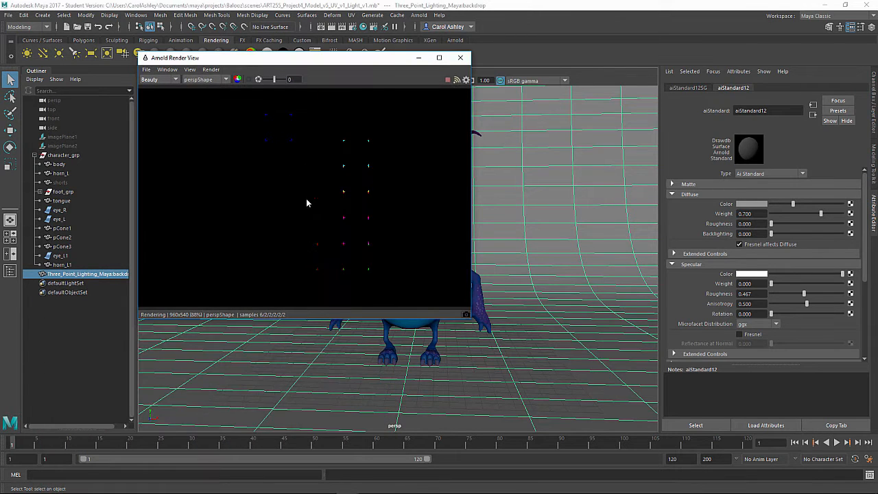
click(211, 70)
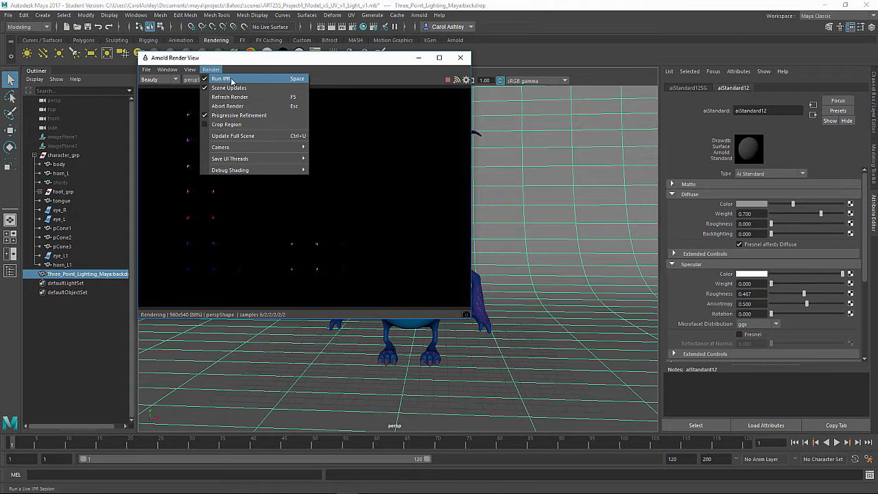
click(206, 78)
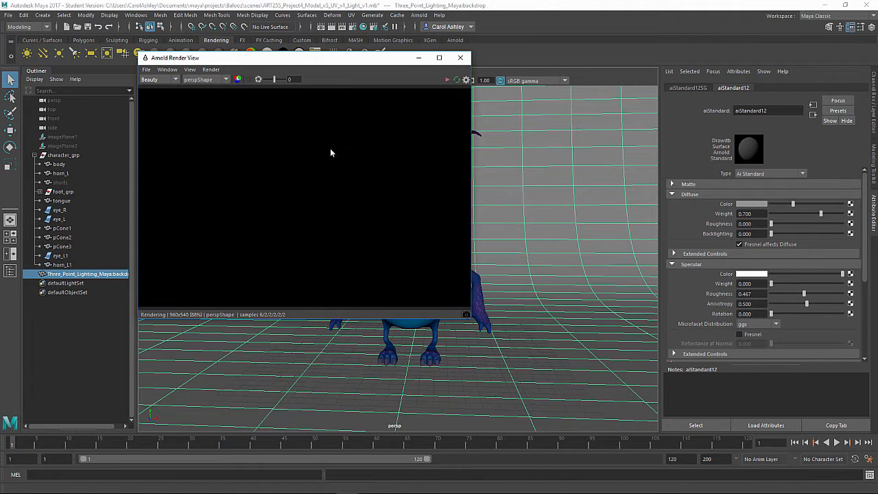
drag(323, 63, 215, 341)
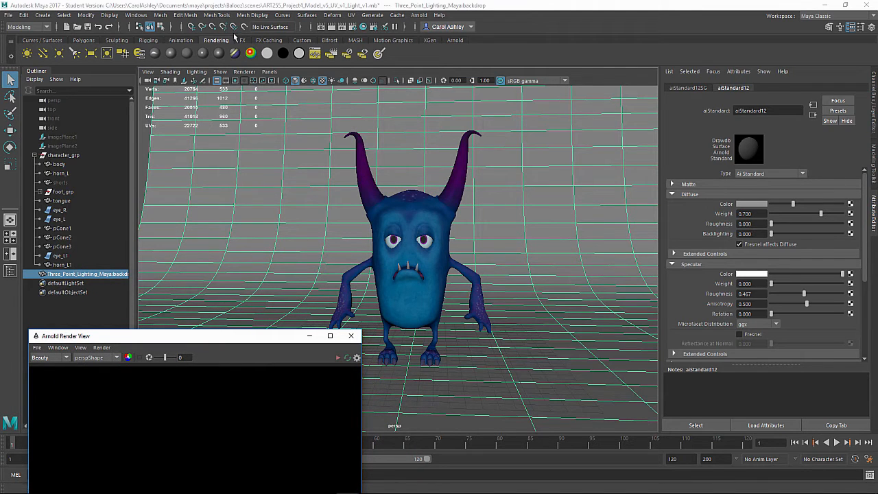
Step: Open the Render Settings and choose Arnold Renderer as the renderer
click(356, 29)
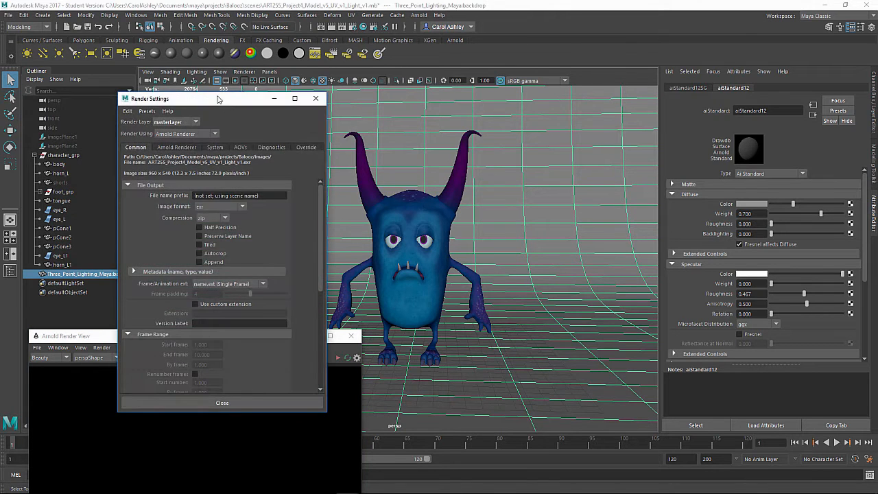
drag(220, 95, 217, 53)
click(172, 87)
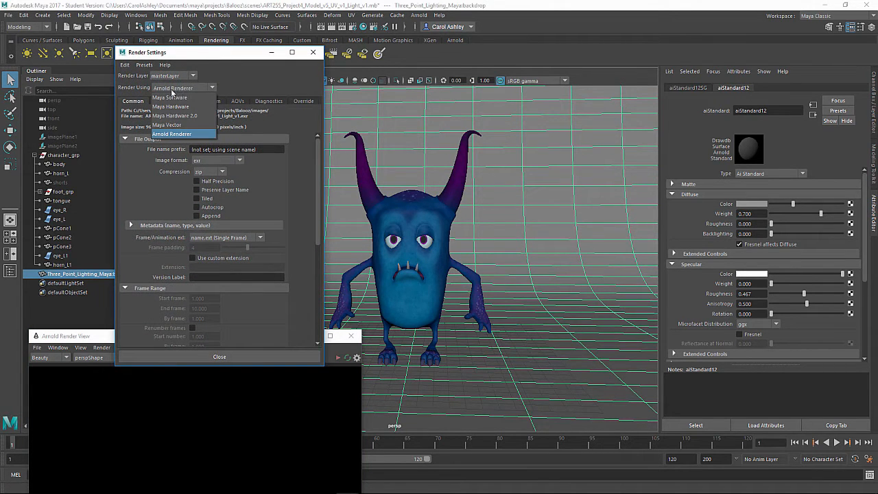
click(191, 134)
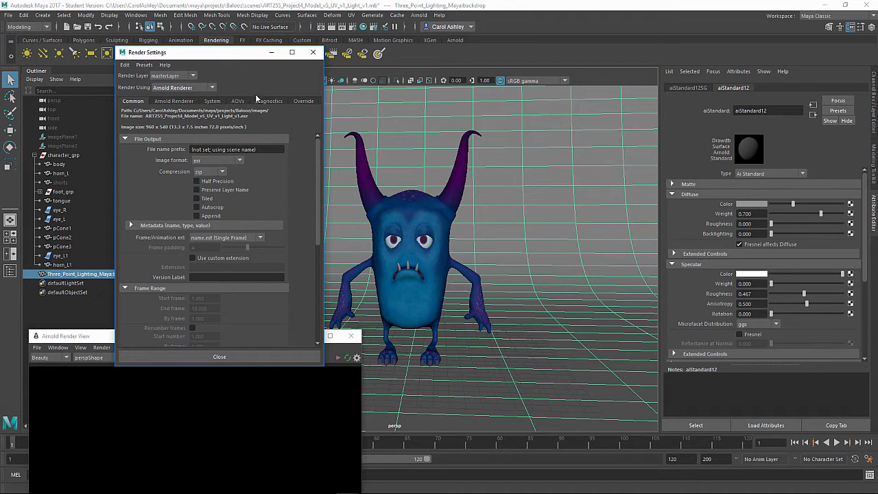
drag(242, 54, 229, 27)
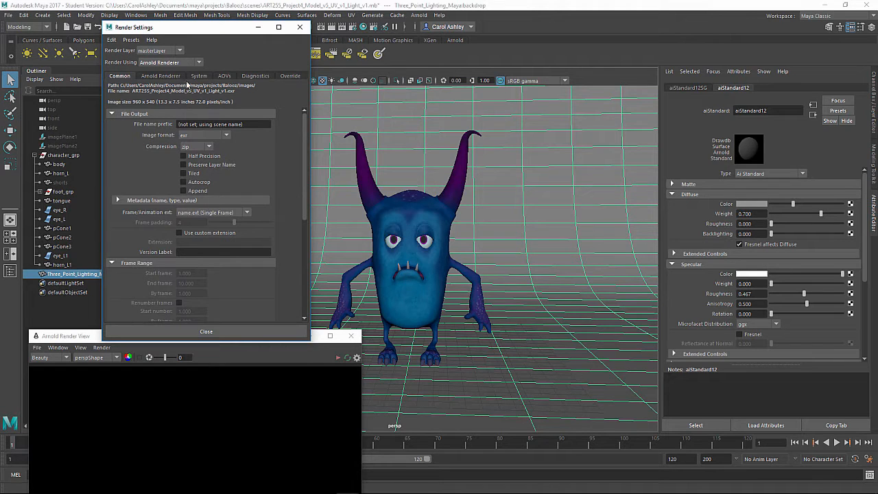
Step: Set the Arnold Camera (AA) samples to 3
click(164, 77)
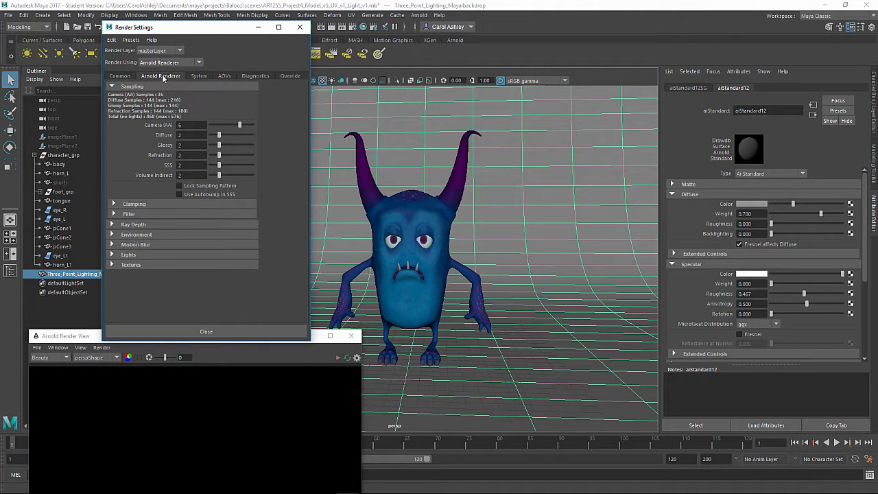
double_click(189, 124)
text(3)
key(Return)
Step: Set the Arnold Ray Depth for Diffuse to 1
click(180, 225)
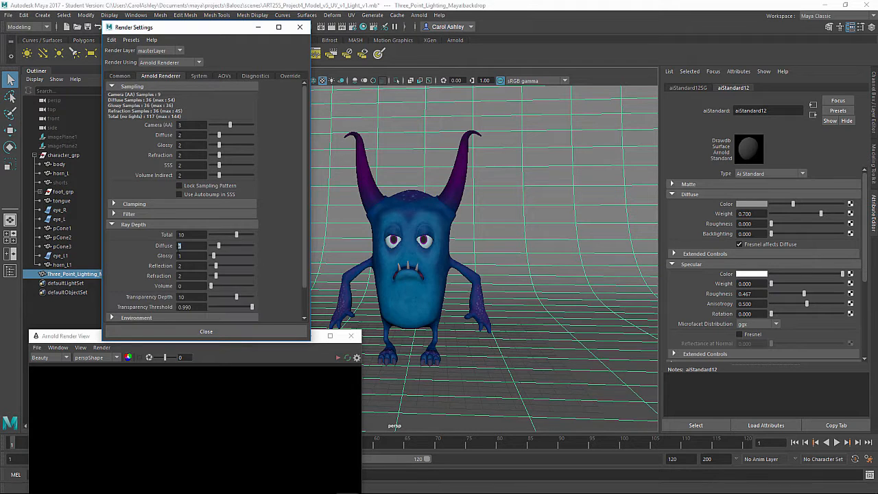
text(1)
key(Return)
click(182, 245)
double_click(180, 245)
Step: Create a Sky Shader as the Arnold environment background and close the Render Settings
scroll(303, 224, down, 2)
click(136, 286)
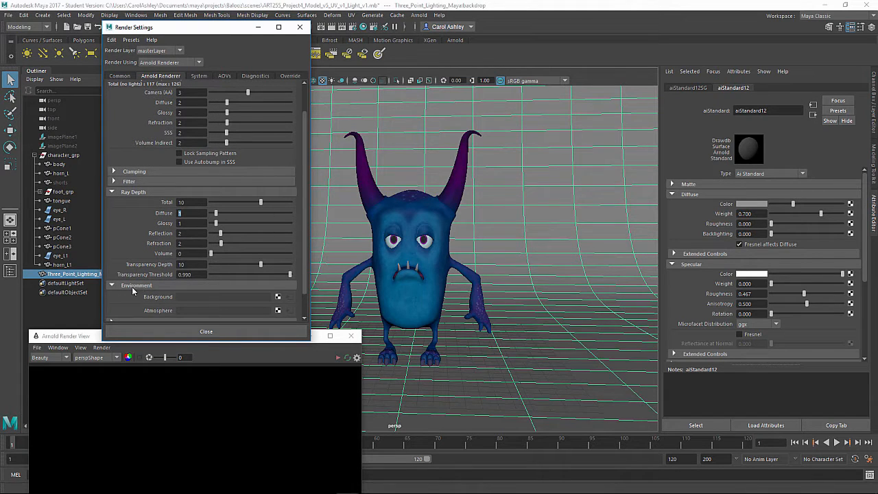
click(278, 298)
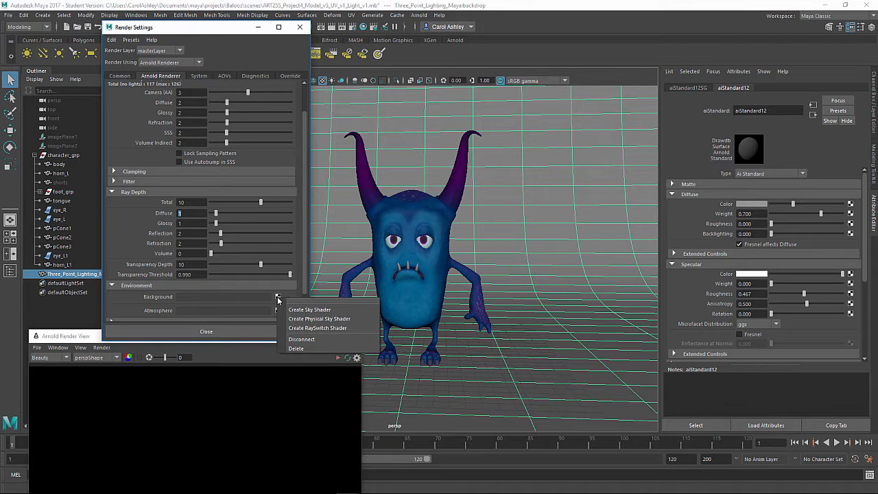
click(334, 310)
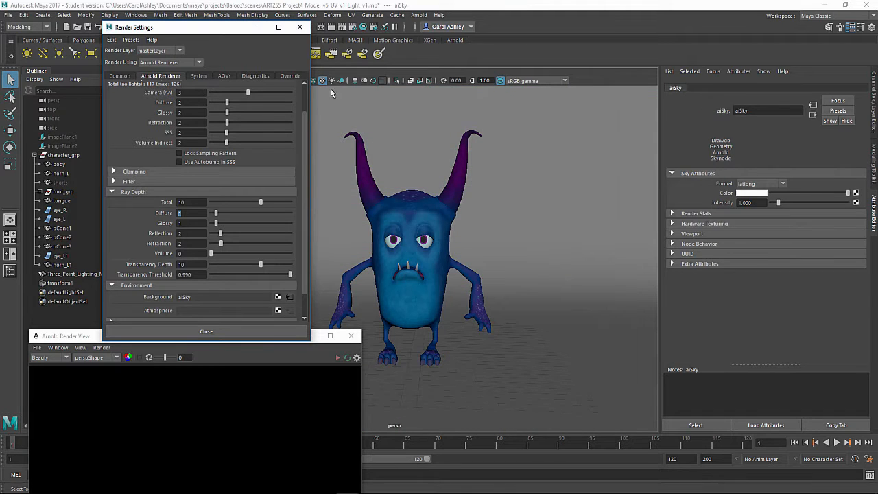
click(299, 28)
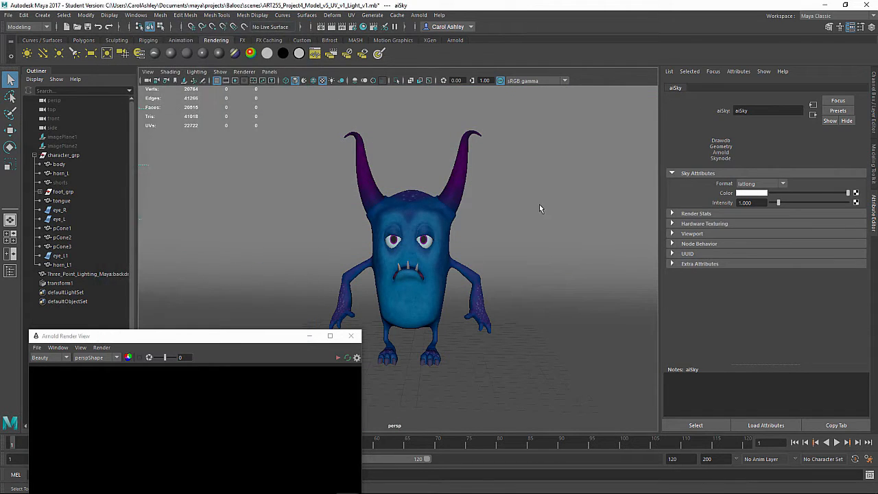
Step: Frame the monster with its whole backdrop and start a live IPR render in the Arnold Render View
alt+right_drag(486, 214, 340, 220)
alt+right_drag(529, 240, 418, 274)
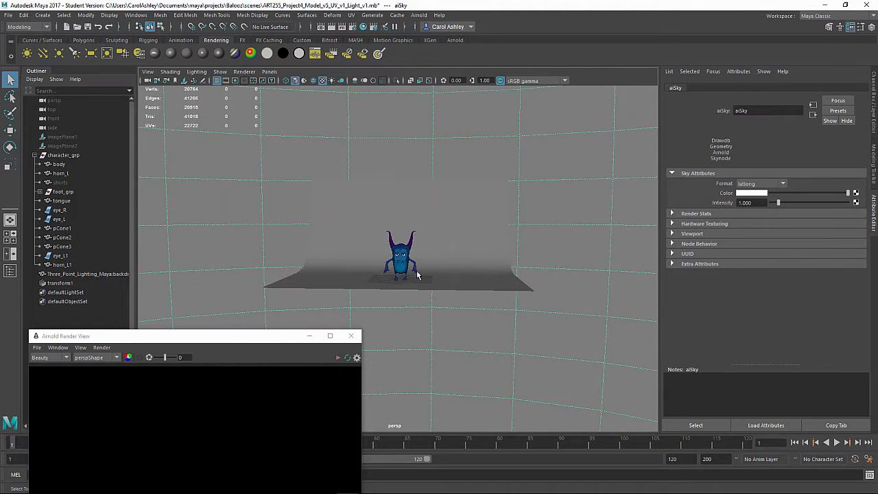
alt+drag(518, 318, 446, 305)
alt+right_drag(446, 305, 600, 268)
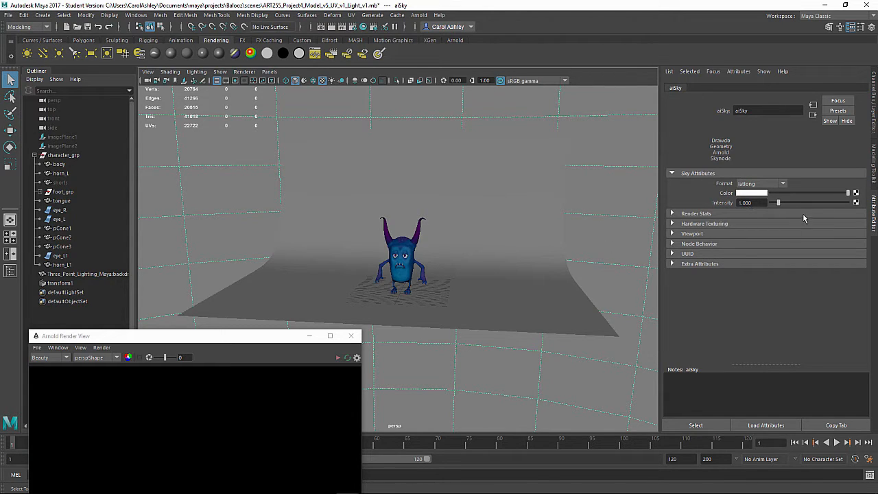
drag(257, 336, 257, 145)
click(100, 157)
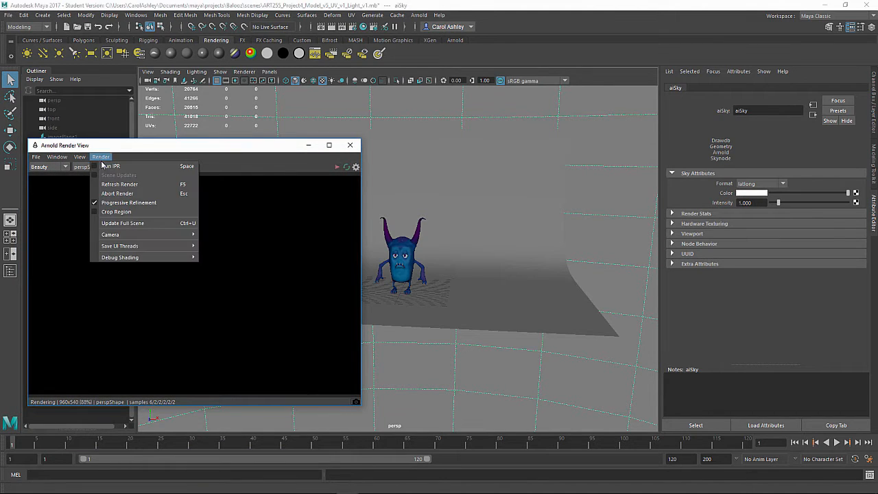
click(106, 167)
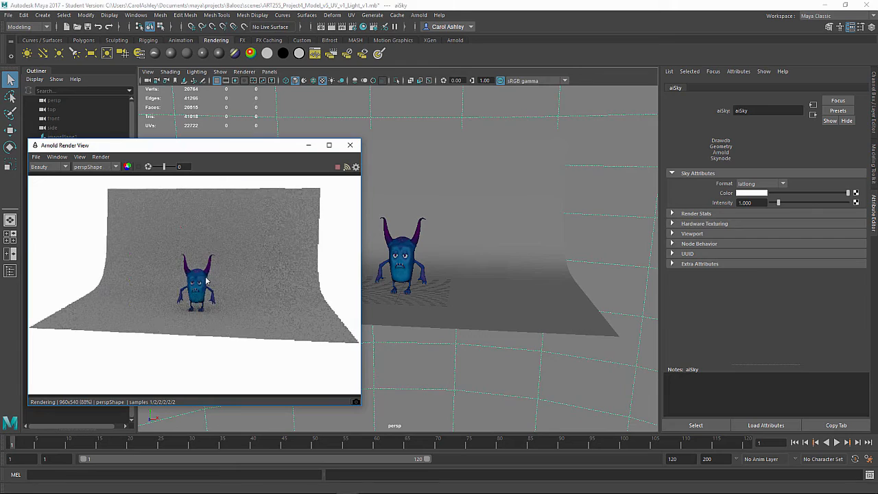
Step: Frame the monster's full body close up in the perspective view for the live render
alt+right_drag(441, 270, 487, 339)
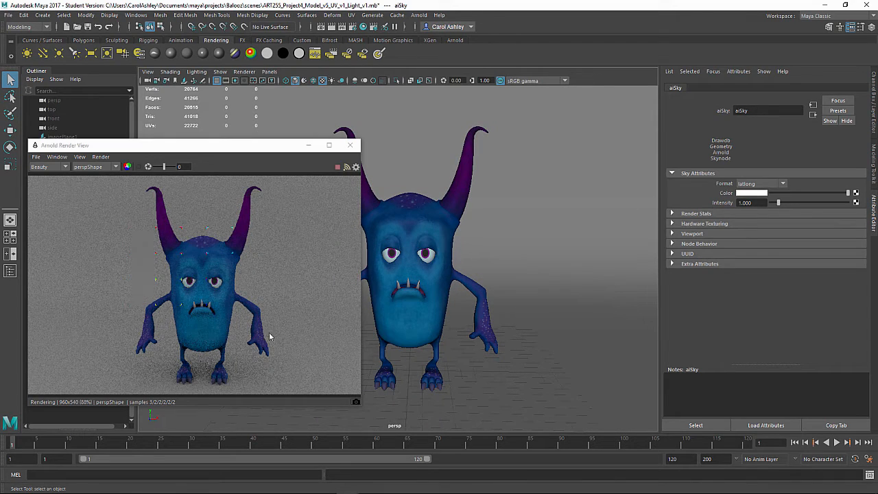
alt+drag(527, 348, 512, 364)
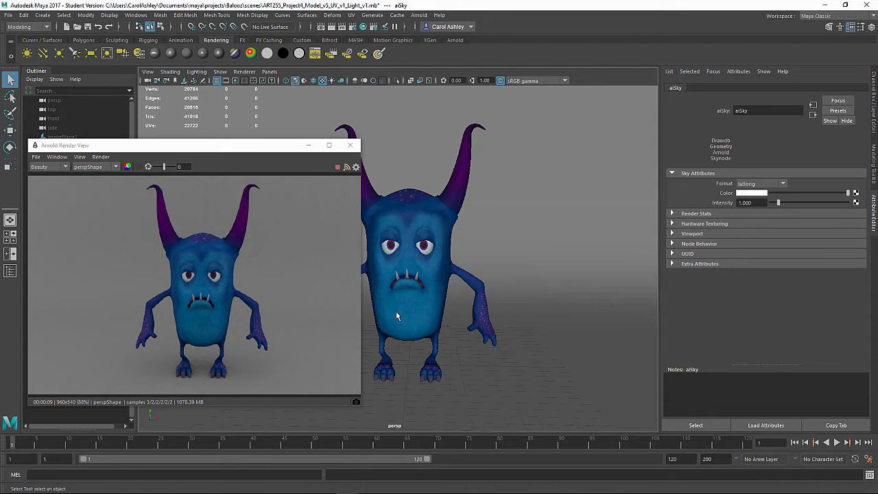
alt+right_drag(396, 312, 404, 309)
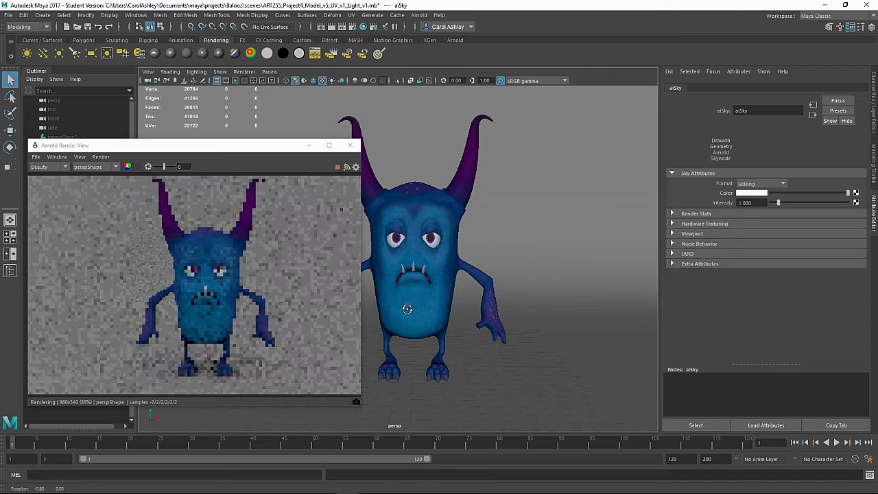
Step: Create an Arnold Area Light in the monster scene
alt+middle_drag(401, 313, 405, 311)
alt+right_drag(413, 305, 404, 302)
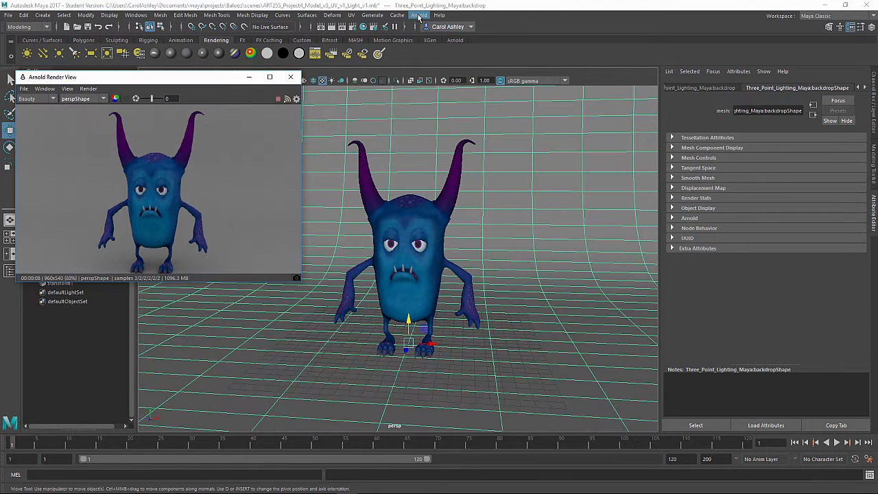
click(418, 15)
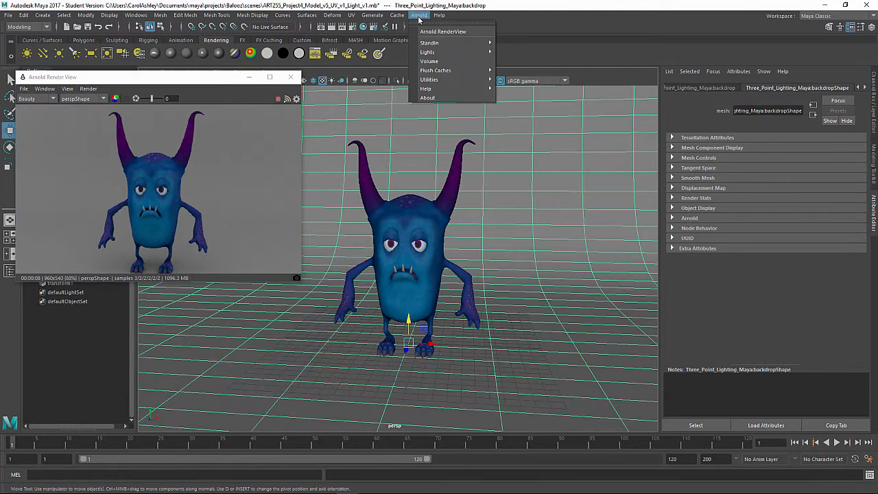
mouse_move(436, 55)
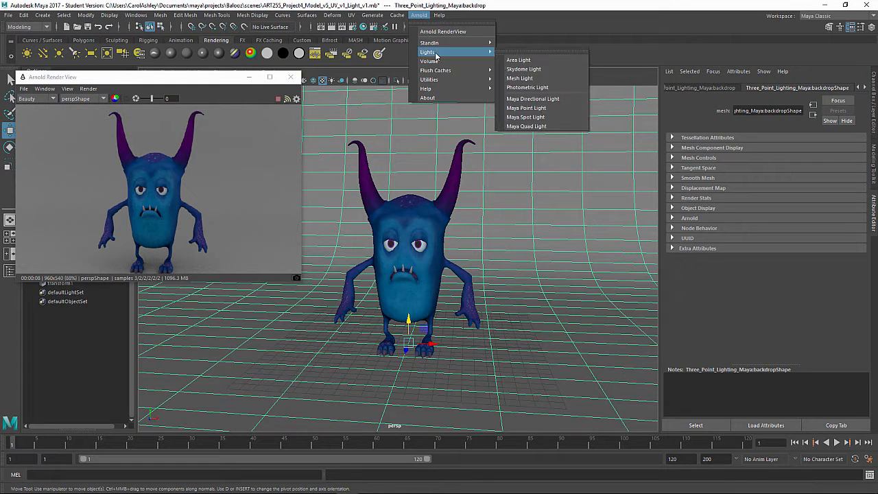
click(519, 61)
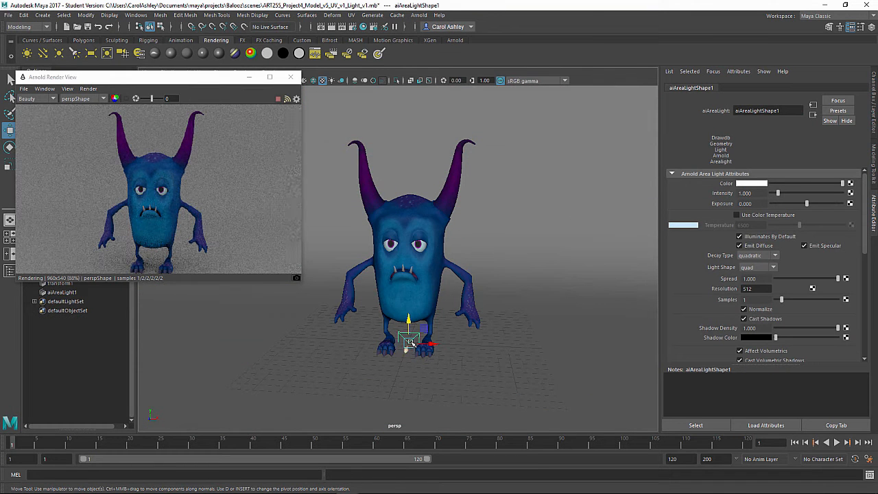
Step: Move the area light out to the right of the monster, rotate it about 48° in Y toward the character, and raise it
drag(408, 350, 533, 284)
key(e)
drag(534, 323, 547, 297)
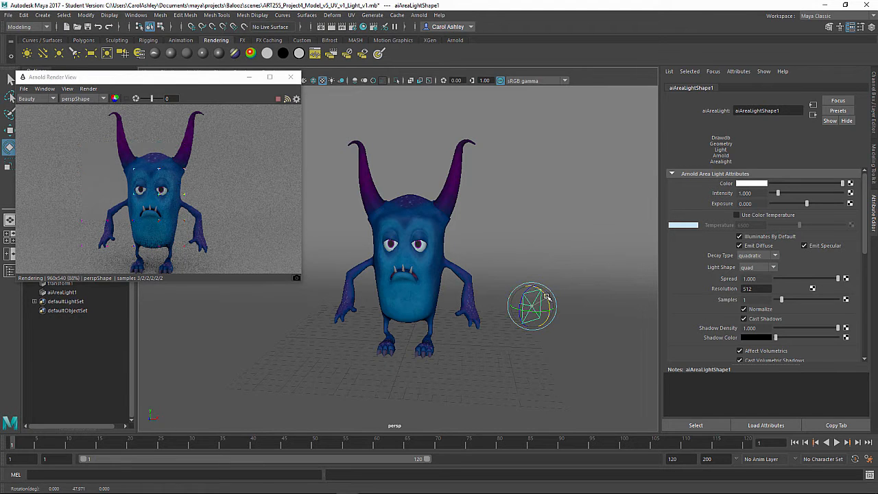
key(w)
drag(535, 290, 630, 224)
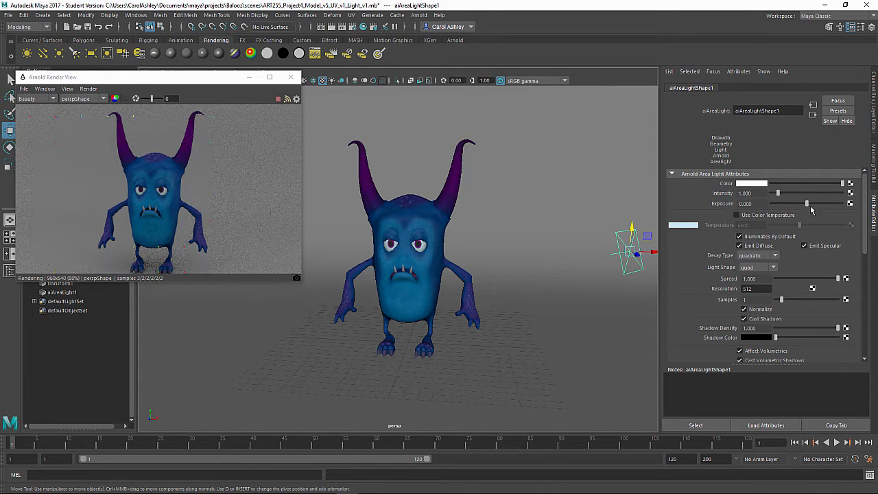
Step: Raise the area light's exposure to about 11.86
drag(807, 204, 858, 204)
mouse_move(740, 204)
mouse_down()
mouse_move(777, 205)
mouse_move(754, 204)
mouse_up()
text(5.88)
key(Return)
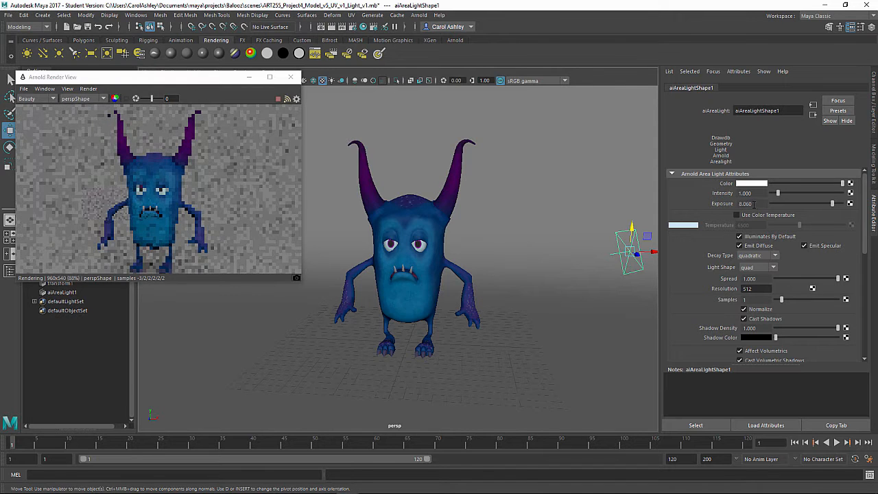
ctrl+drag(836, 213, 818, 204)
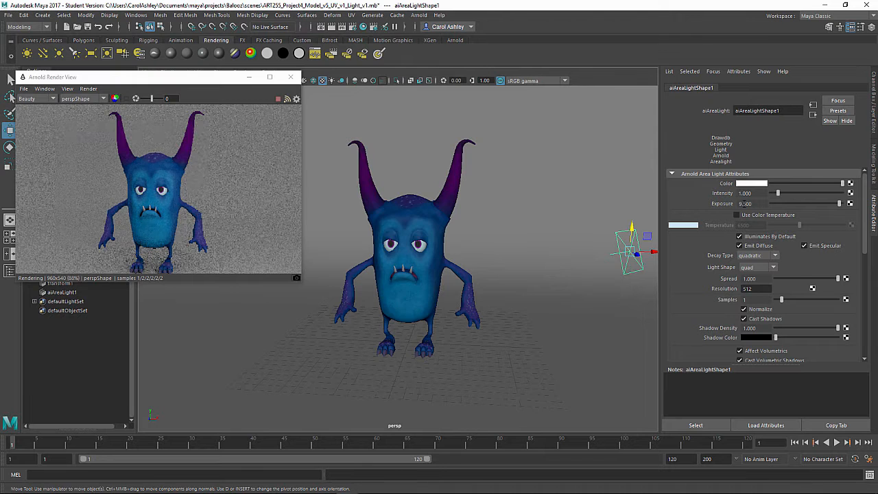
ctrl+drag(743, 204, 851, 195)
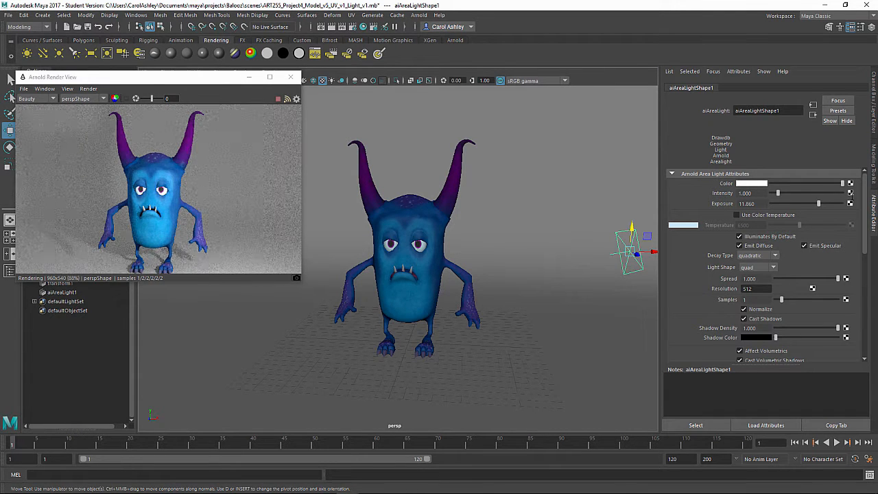
Step: Scale the backdrop up to about 1.59 in X, 1.29 in Y and 1.65 in Z
click(557, 314)
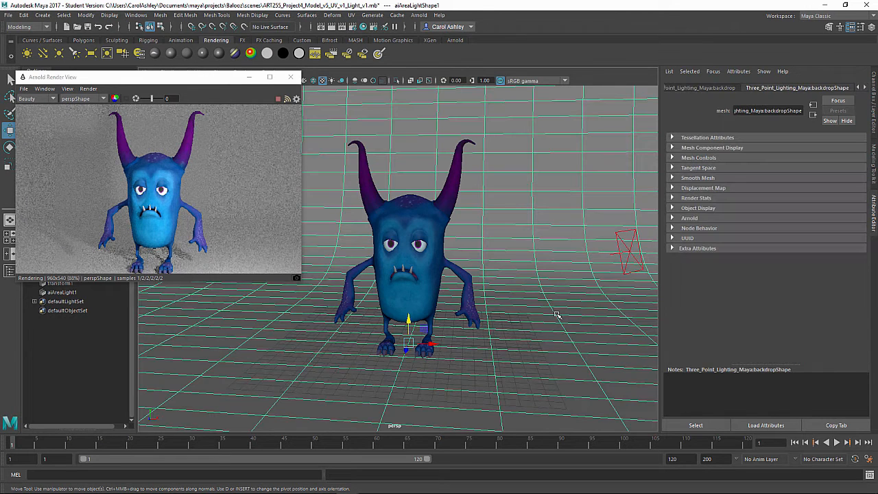
key(t)
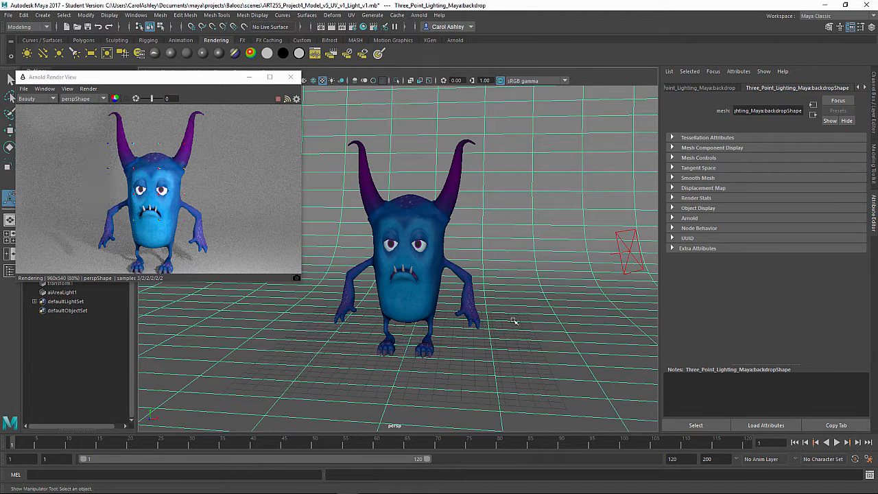
key(r)
drag(408, 347, 449, 346)
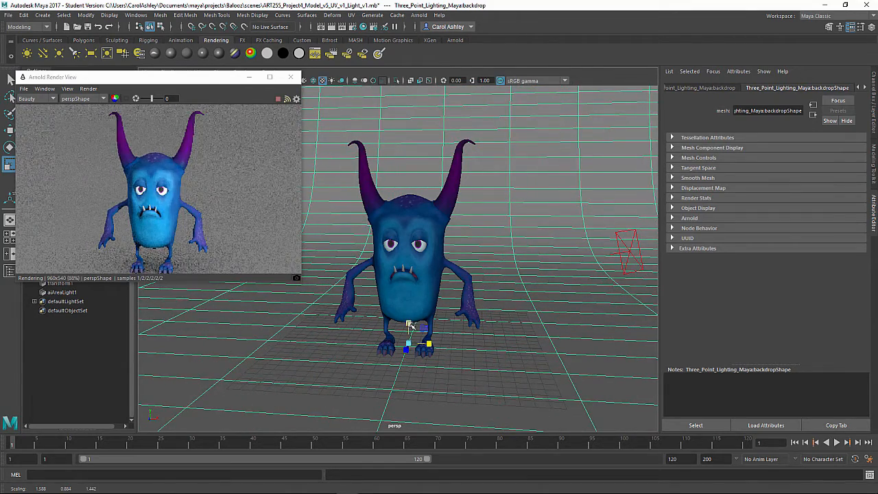
drag(410, 325, 413, 295)
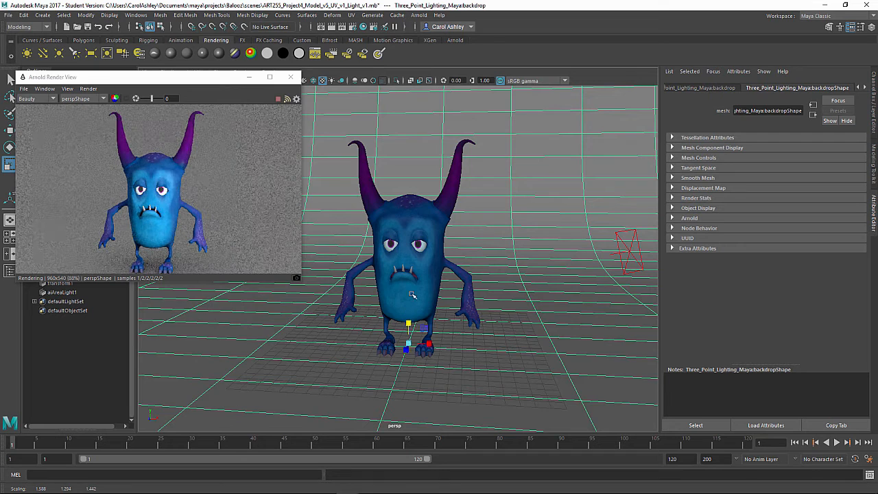
drag(405, 349, 406, 353)
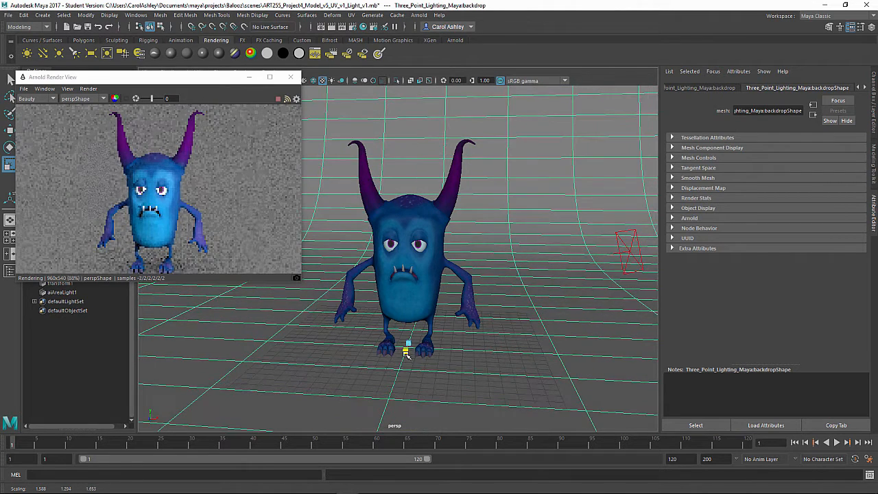
Step: Move the enlarged backdrop farther back behind the monster
key(e)
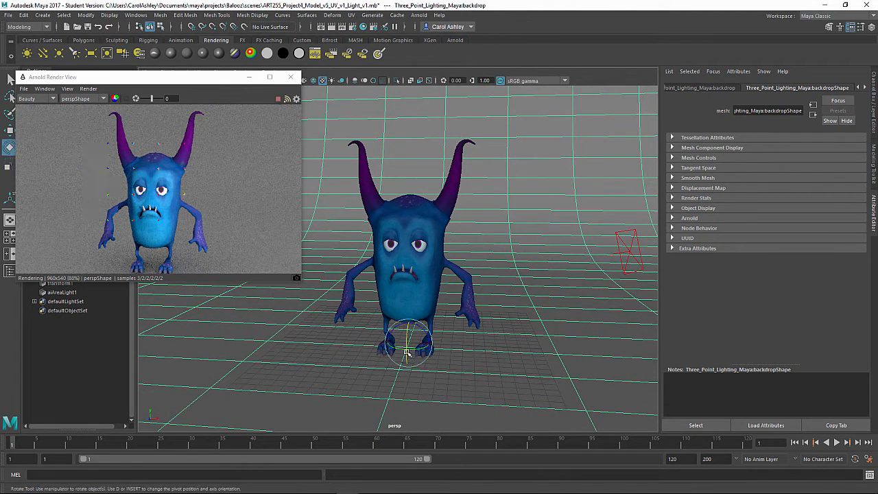
key(w)
drag(410, 344, 419, 309)
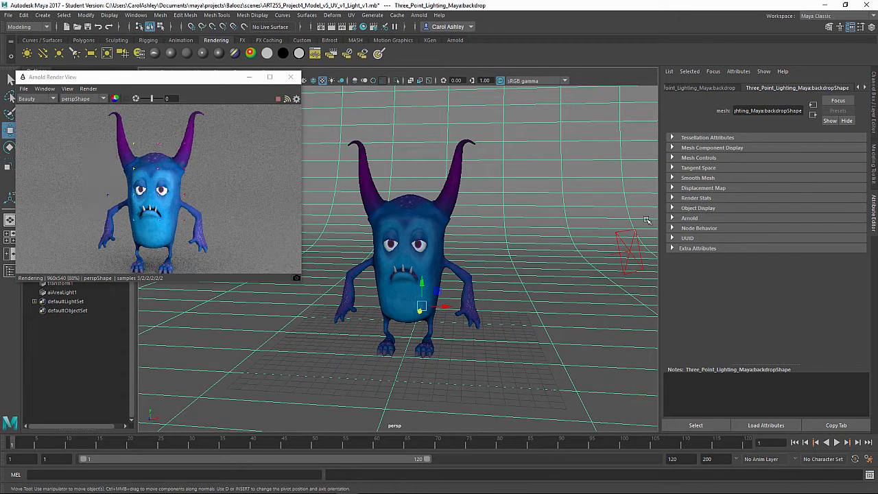
Step: Set the area light's exposure to 12 and scale the light uniformly to about 4.25
click(629, 253)
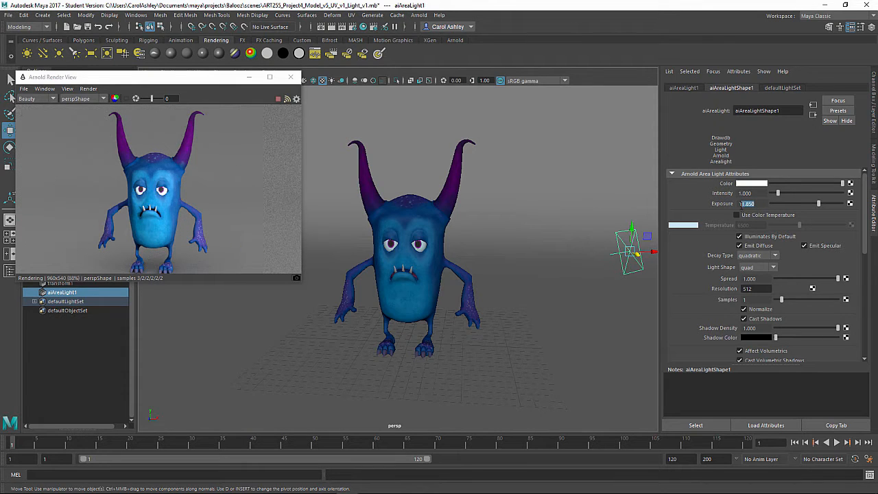
text(12)
key(Return)
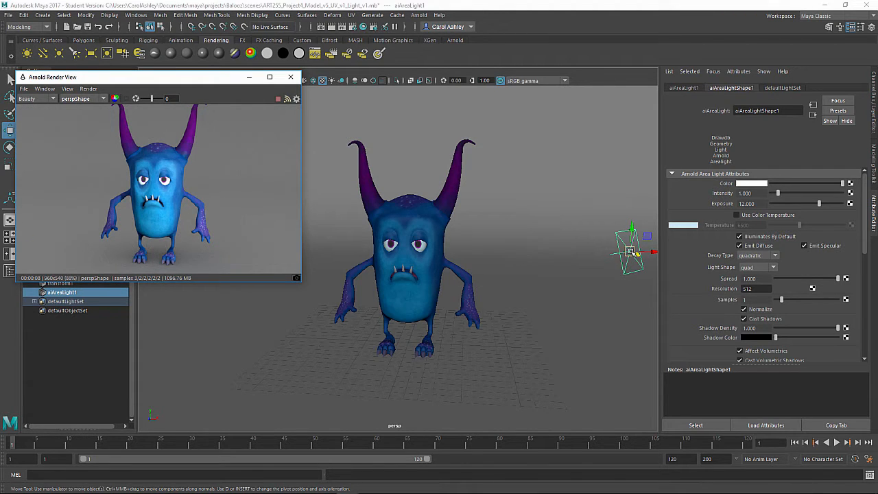
drag(634, 259, 841, 292)
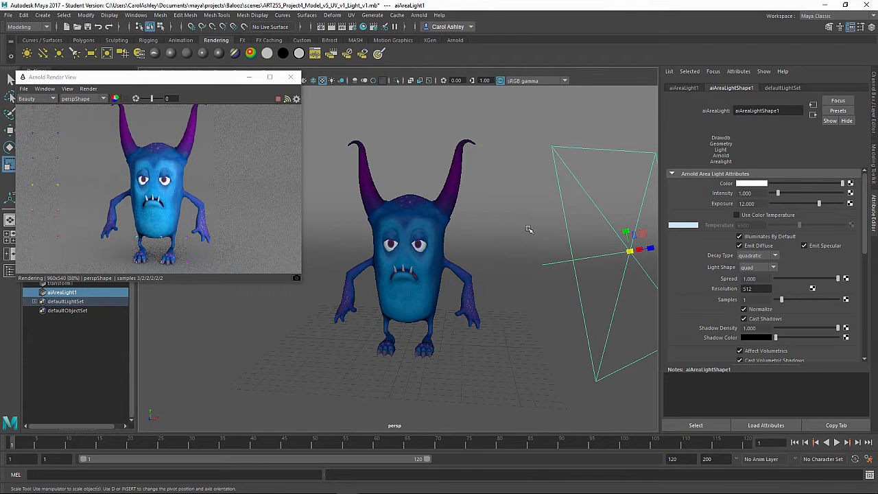
drag(630, 251, 393, 290)
drag(630, 252, 749, 258)
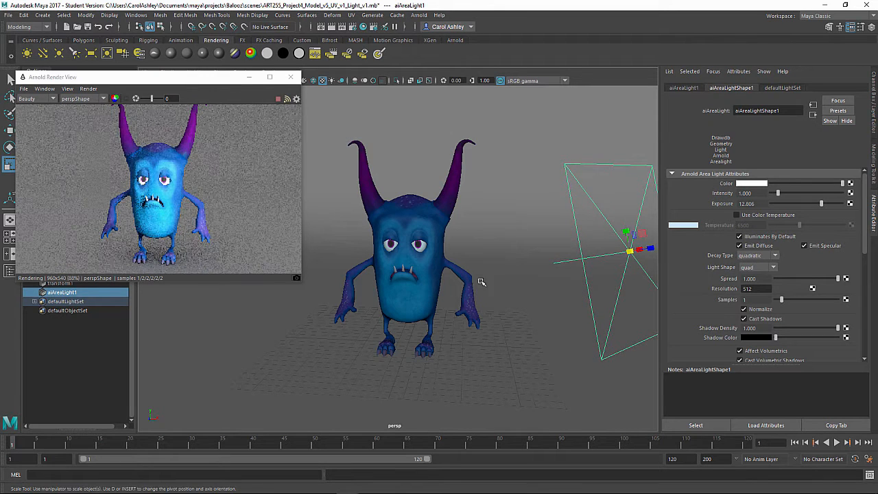
Step: Set the enlarged area light's exposure to 11.5
double_click(741, 203)
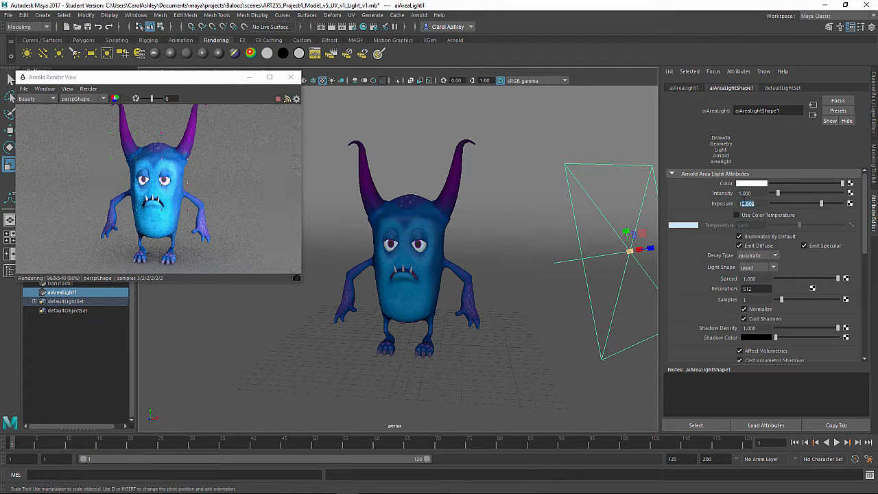
text(1)
key(Return)
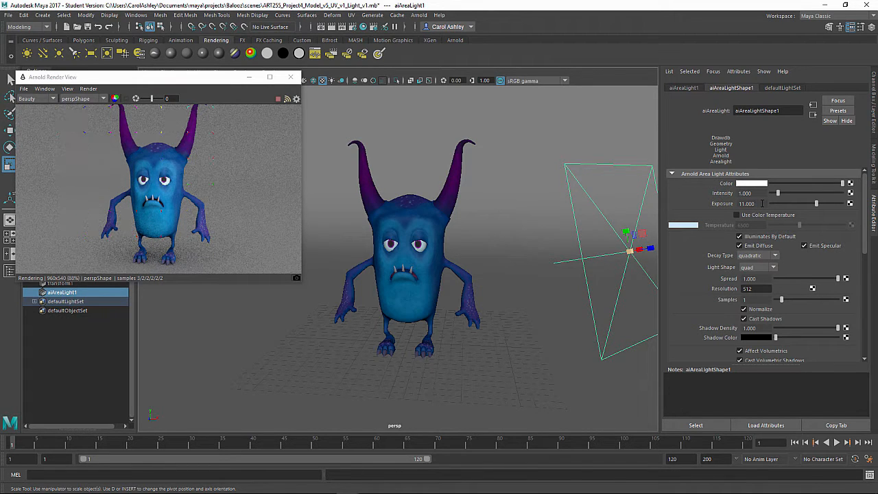
text(.5)
key(Return)
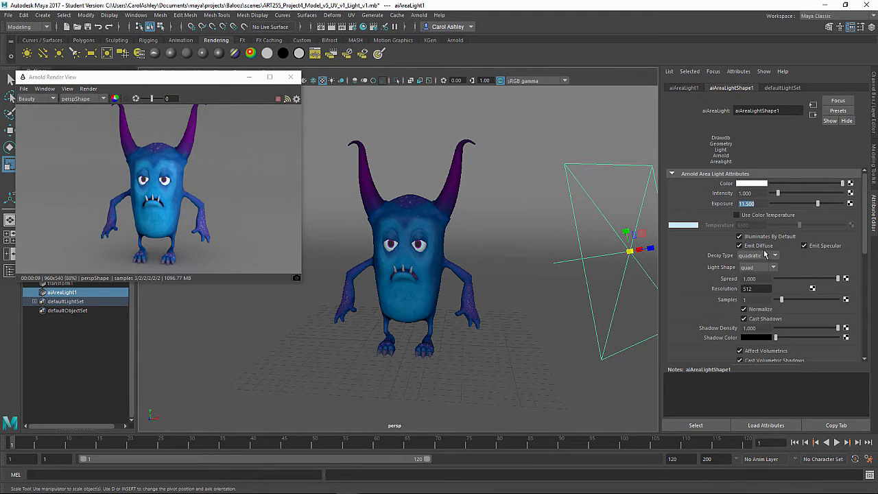
Step: Look over the area light's remaining attributes and check the monster in the live render with the whole light in view
drag(867, 240, 865, 277)
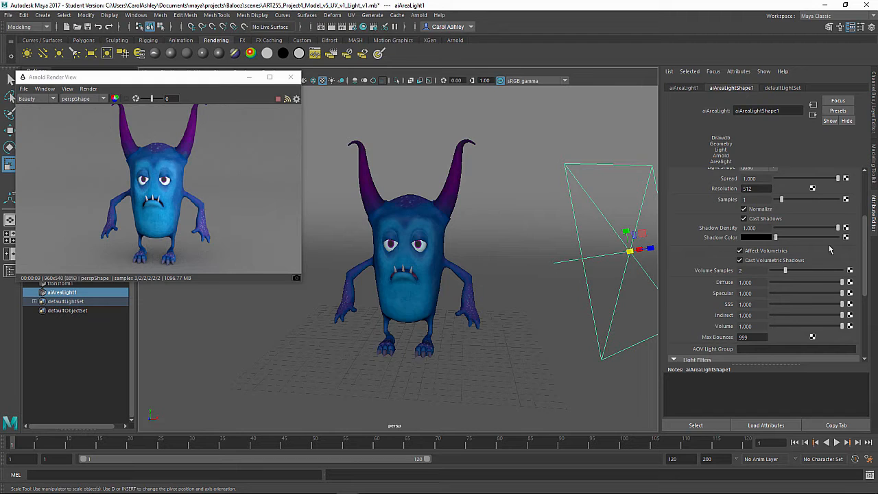
drag(866, 256, 866, 197)
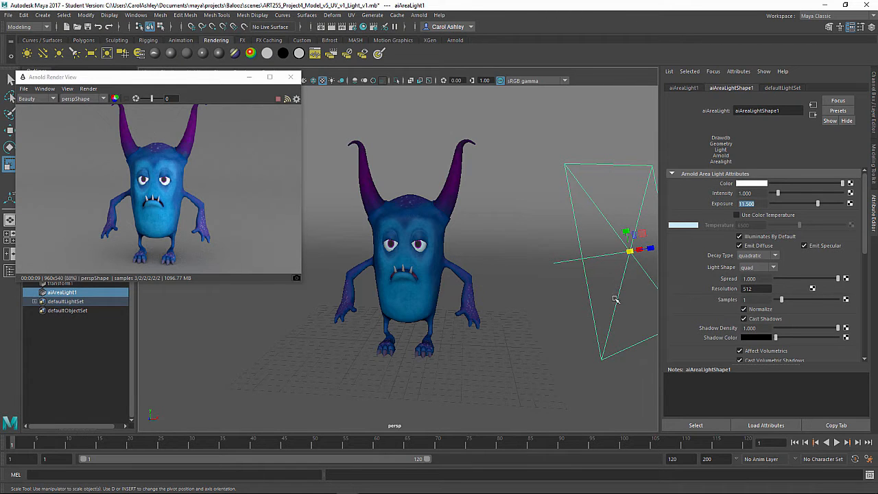
alt+right_drag(620, 304, 415, 229)
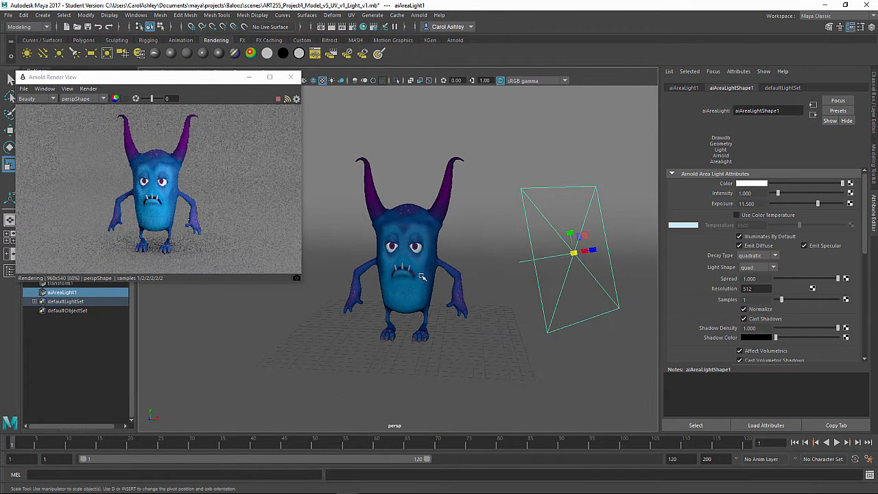
mouse_move(466, 349)
alt+mouse_down()
mouse_move(472, 345)
mouse_move(464, 351)
alt+mouse_up()
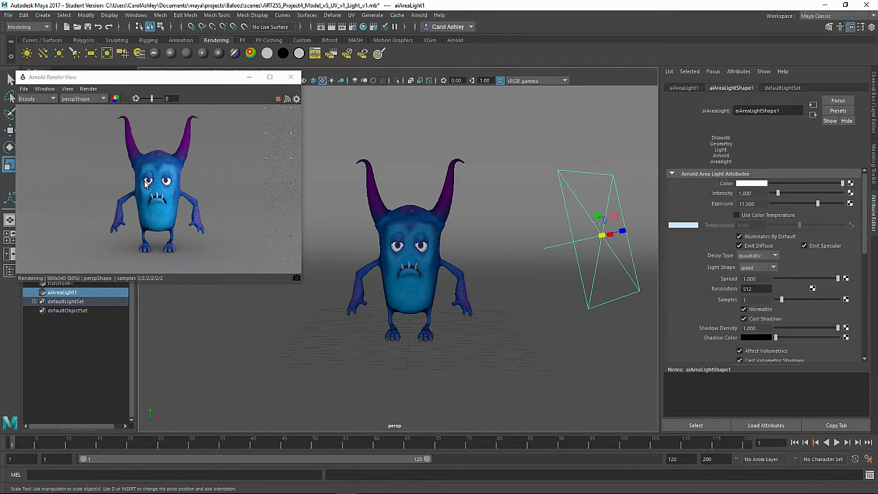
click(228, 236)
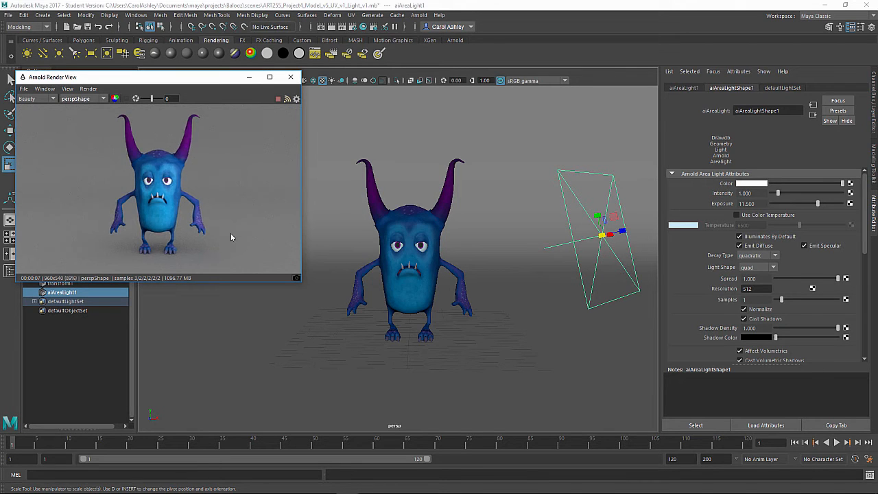
Step: Duplicate the area light and place the copy on the opposite side of the monster, set back behind it
click(589, 239)
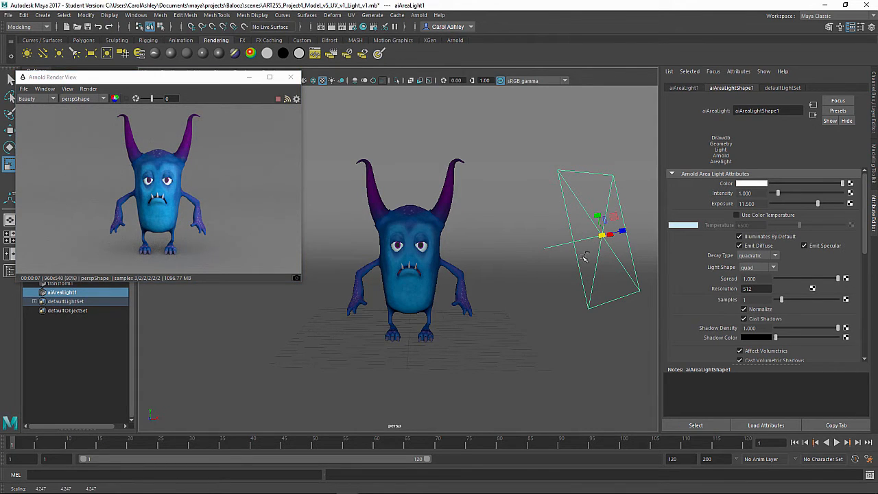
key(ctrl+d)
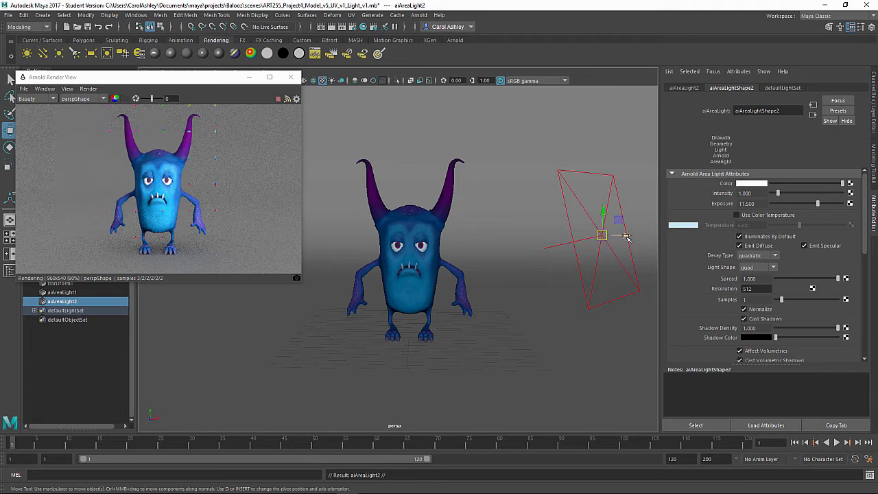
drag(626, 237, 335, 204)
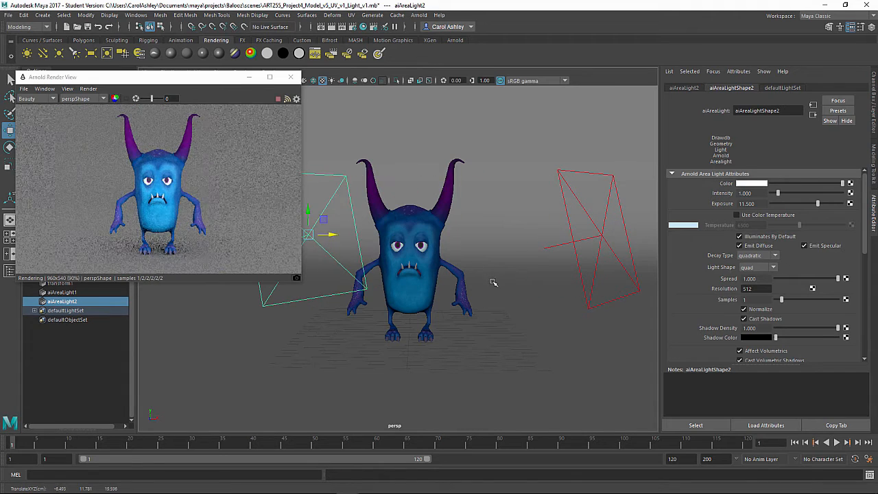
alt+right_drag(491, 282, 447, 260)
alt+middle_drag(388, 269, 431, 301)
drag(413, 286, 382, 213)
Step: Rotate the duplicated area light behind the monster so it faces toward the character
key(r)
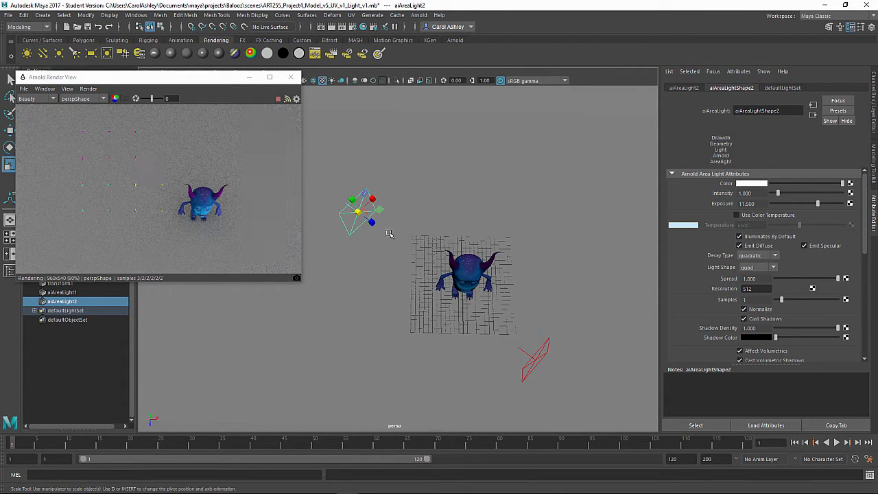
key(e)
drag(376, 229, 390, 193)
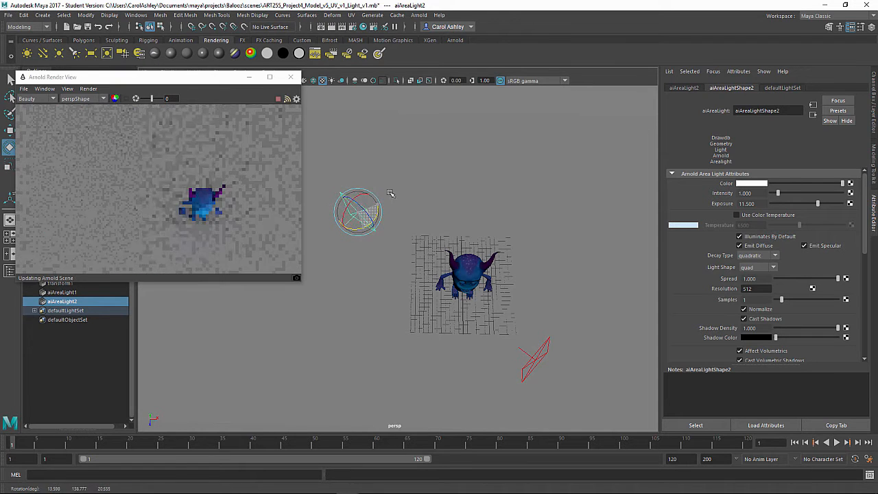
mouse_move(359, 227)
mouse_down()
mouse_move(377, 224)
mouse_move(383, 211)
mouse_move(365, 212)
mouse_up()
Step: Scale the back area light uniformly to about 7
alt+drag(380, 262, 385, 239)
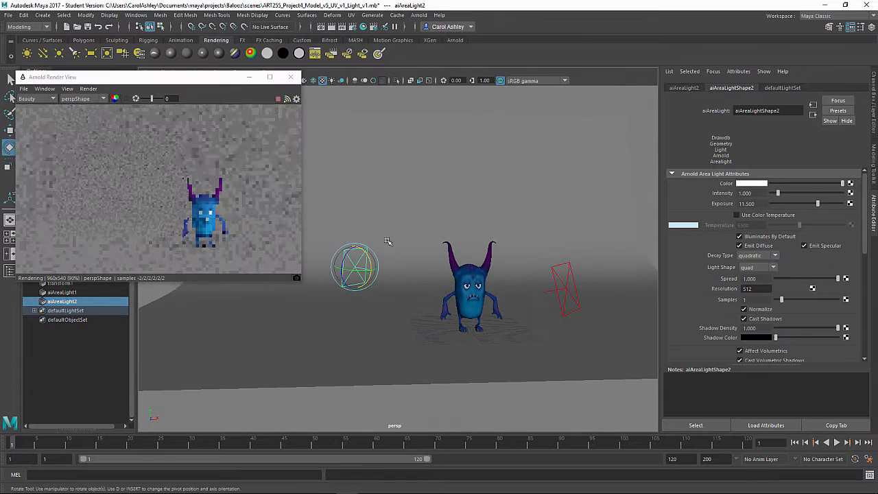
alt+right_drag(398, 250, 491, 253)
alt+drag(396, 271, 389, 278)
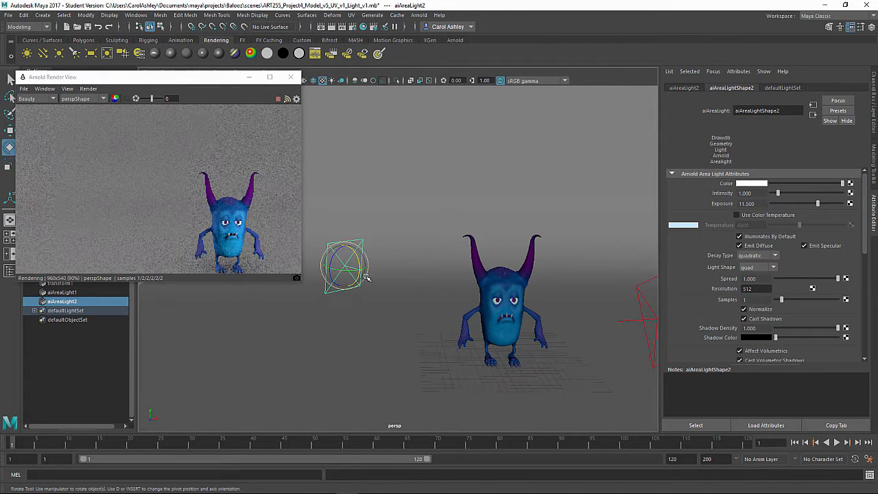
key(r)
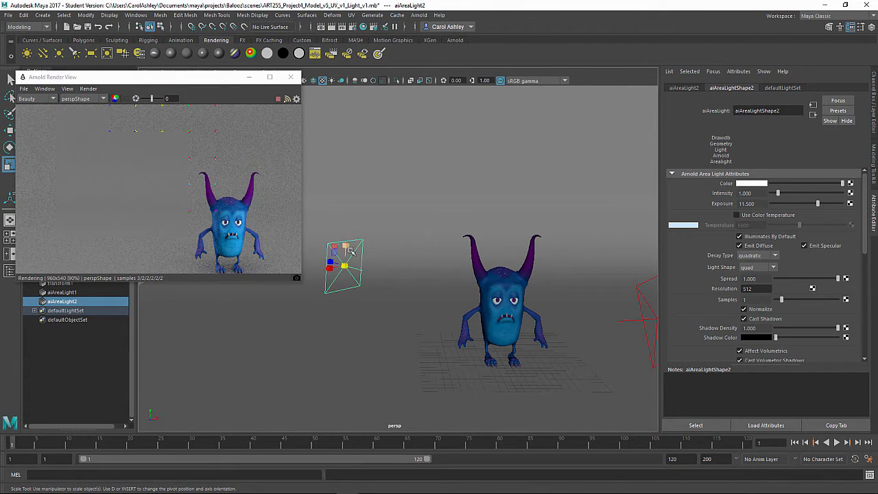
drag(344, 266, 384, 254)
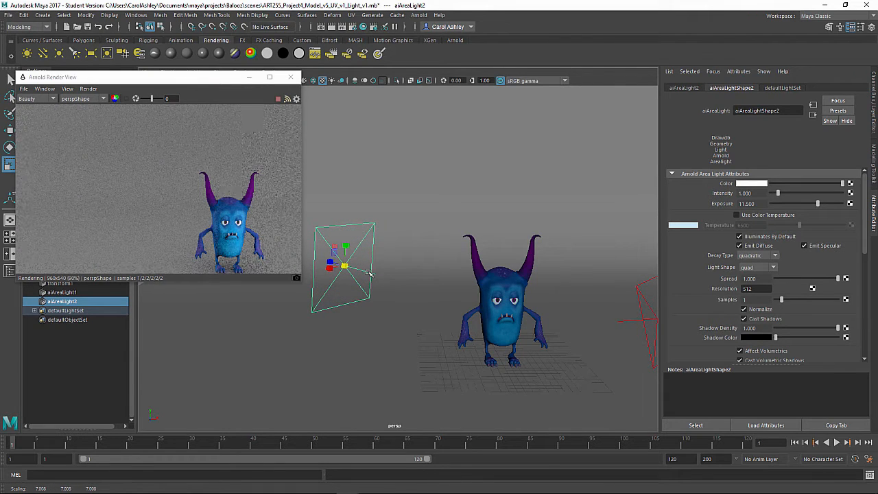
Step: Reposition the enlarged back light behind the monster, opposite the front area light
key(w)
alt+drag(417, 318, 389, 247)
drag(386, 181, 388, 204)
key(e)
alt+drag(425, 224, 439, 280)
alt+right_drag(439, 281, 440, 281)
alt+drag(440, 280, 433, 237)
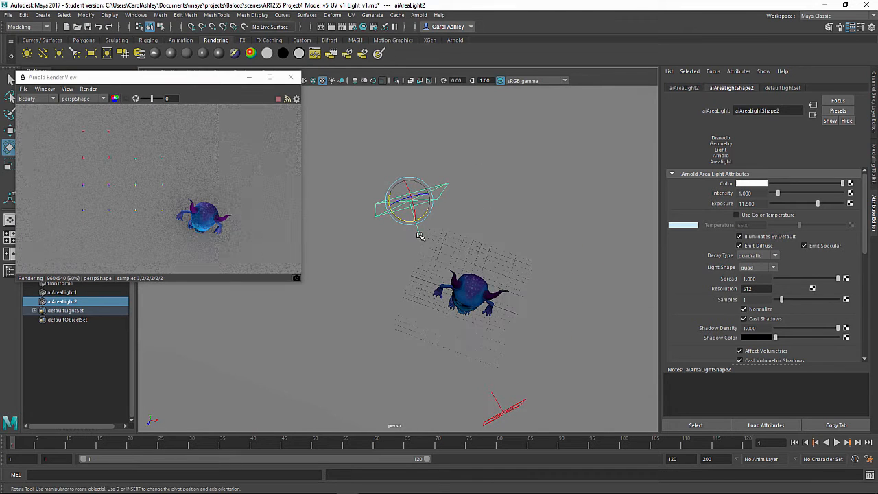
key(w)
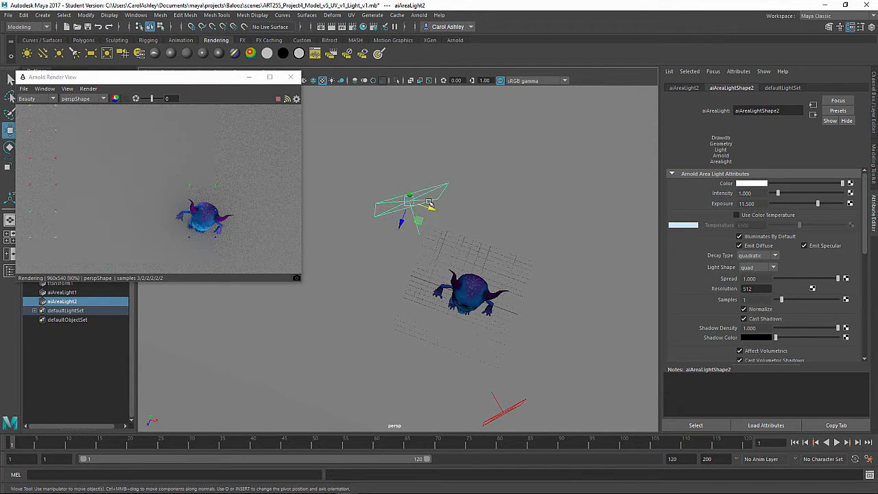
drag(429, 204, 413, 254)
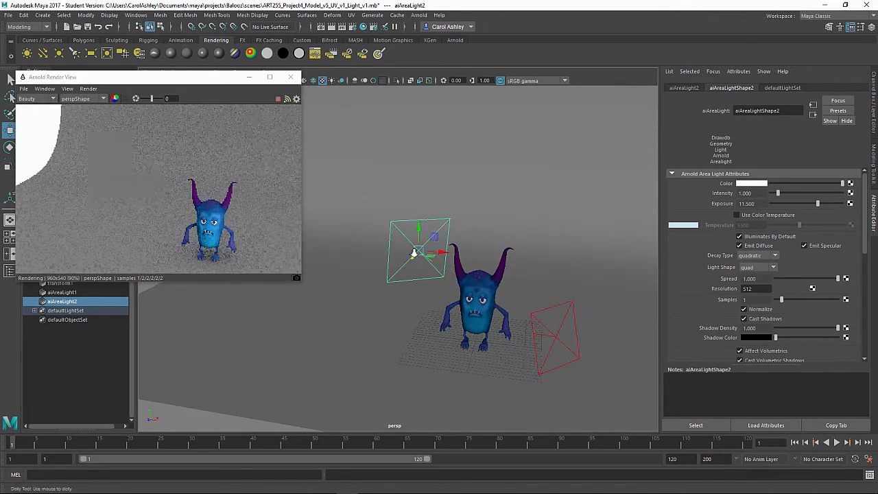
Step: Raise the back light's exposure to about 14.6 with the monster framed from the front
alt+right_drag(414, 253, 563, 259)
alt+middle_drag(563, 259, 490, 207)
alt+drag(490, 208, 483, 256)
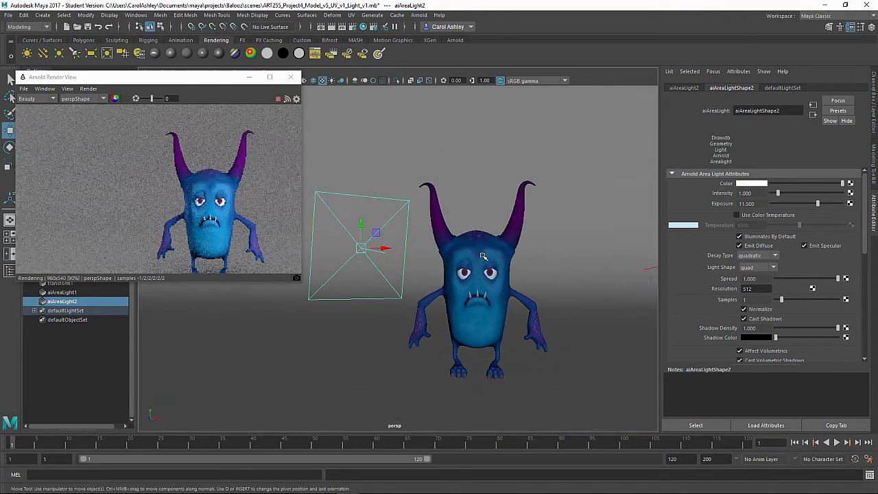
alt+middle_drag(483, 256, 423, 231)
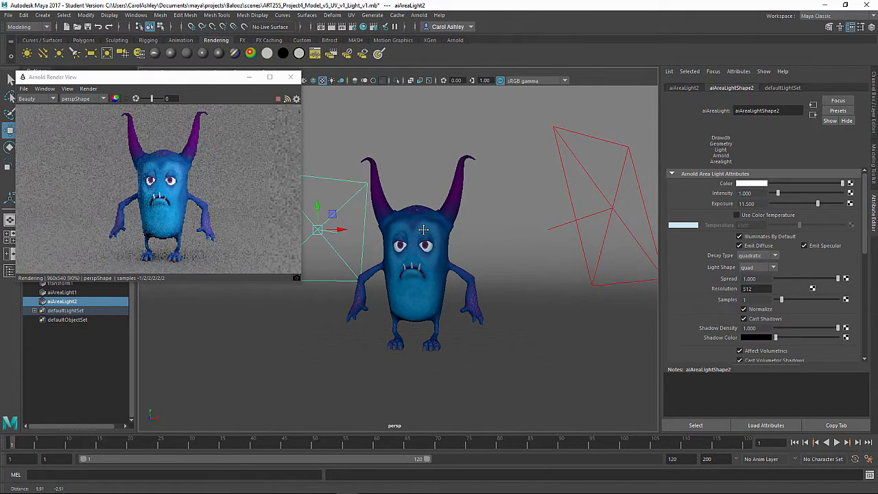
alt+drag(439, 253, 447, 260)
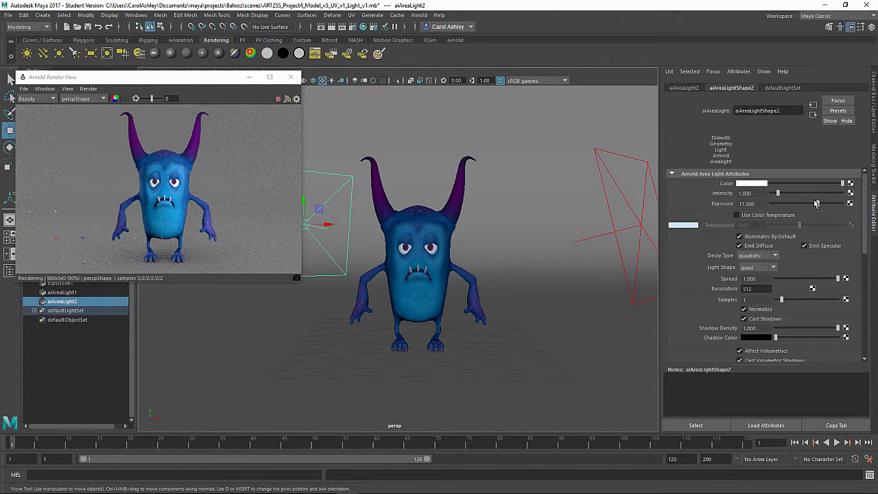
drag(820, 204, 828, 203)
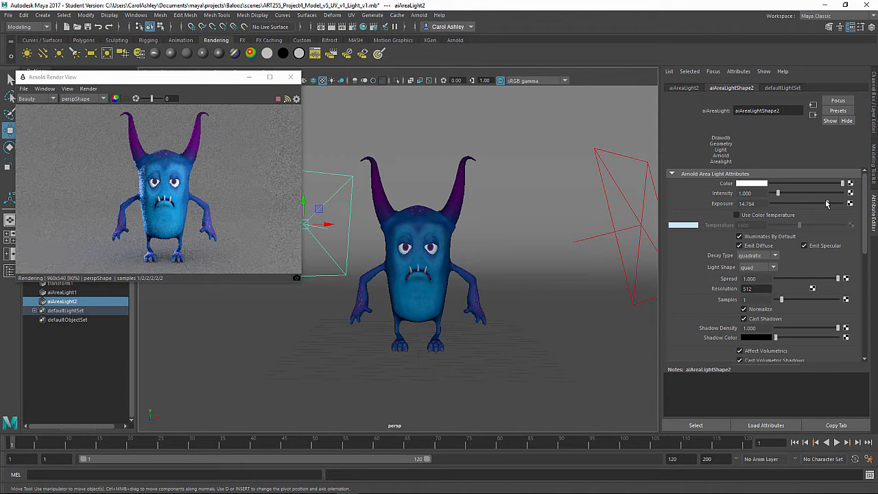
drag(827, 204, 827, 203)
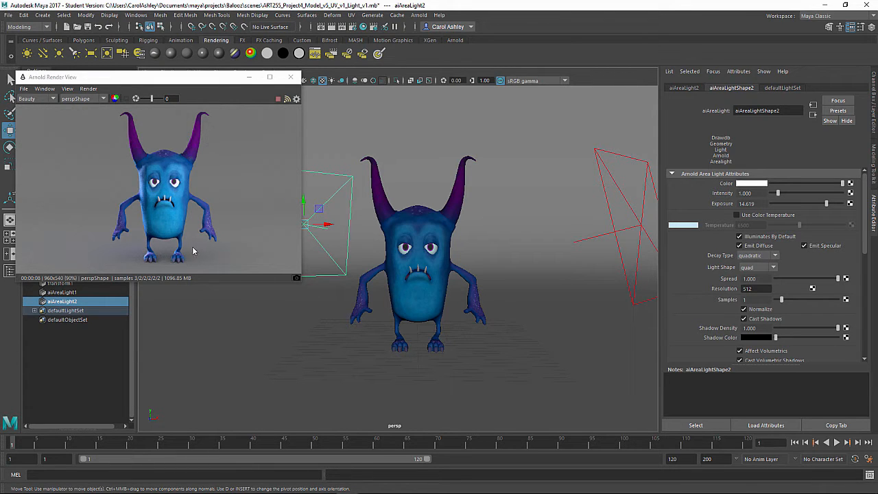
Step: Inspect the monster's lit edge and feet up close in the live render
alt+right_drag(160, 261, 240, 232)
alt+middle_drag(240, 232, 225, 202)
alt+right_drag(150, 234, 284, 233)
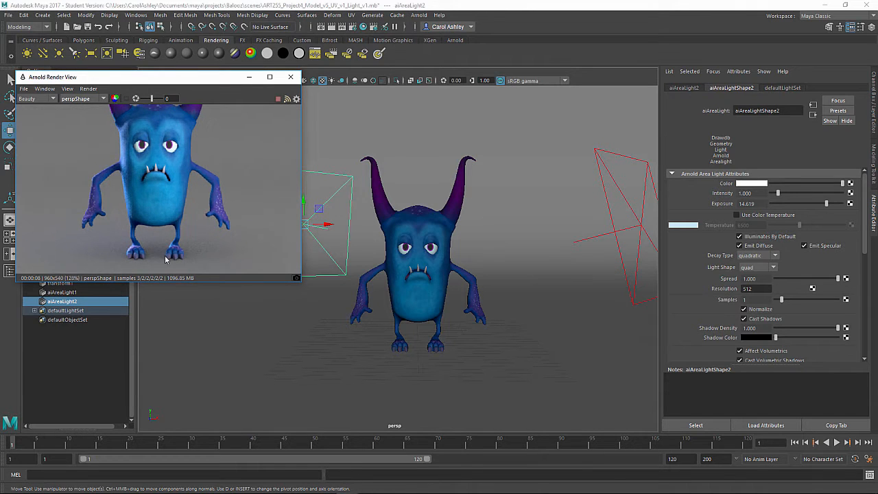
mouse_move(204, 245)
alt+right_down()
mouse_move(163, 239)
mouse_move(213, 232)
alt+right_up()
alt+middle_drag(214, 233, 214, 253)
alt+right_drag(214, 253, 185, 230)
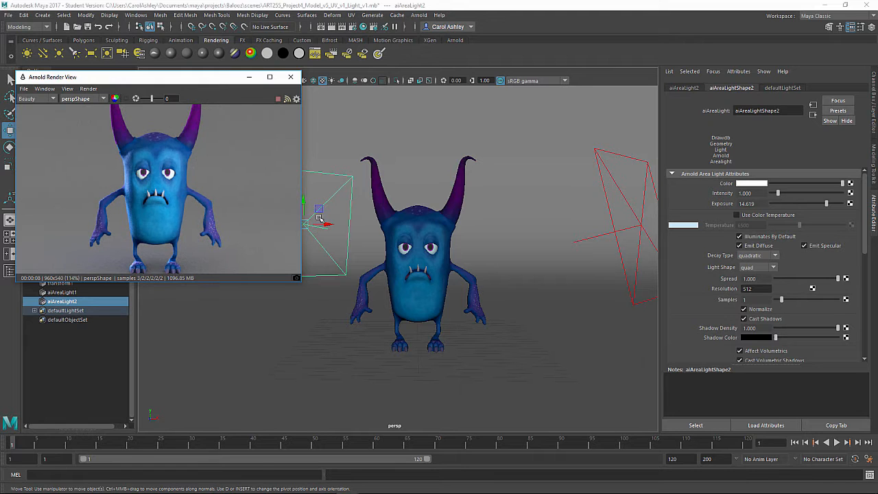
Step: Move the back light inward behind the monster and rotate it slightly to re-aim it at the character
drag(330, 225, 355, 220)
key(e)
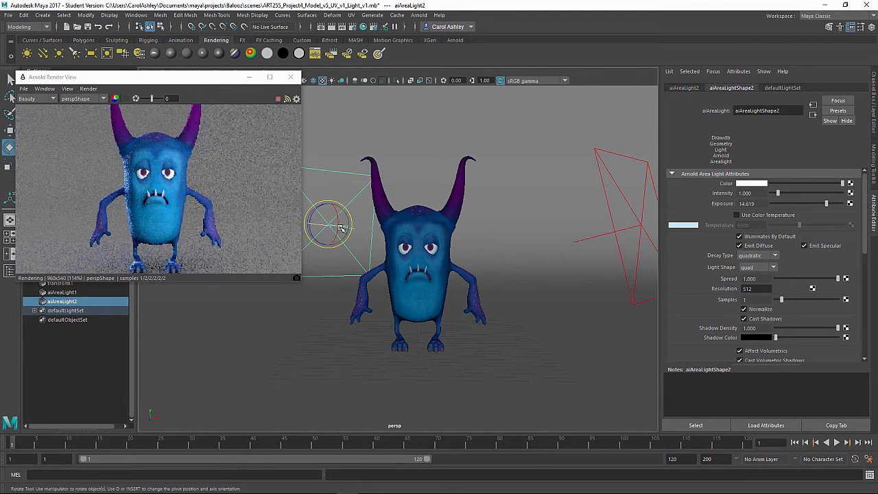
key(w)
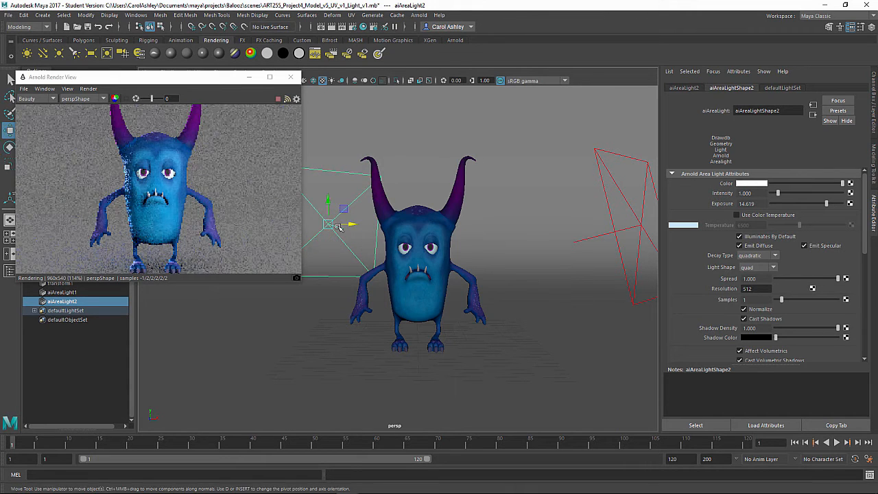
drag(351, 225, 365, 224)
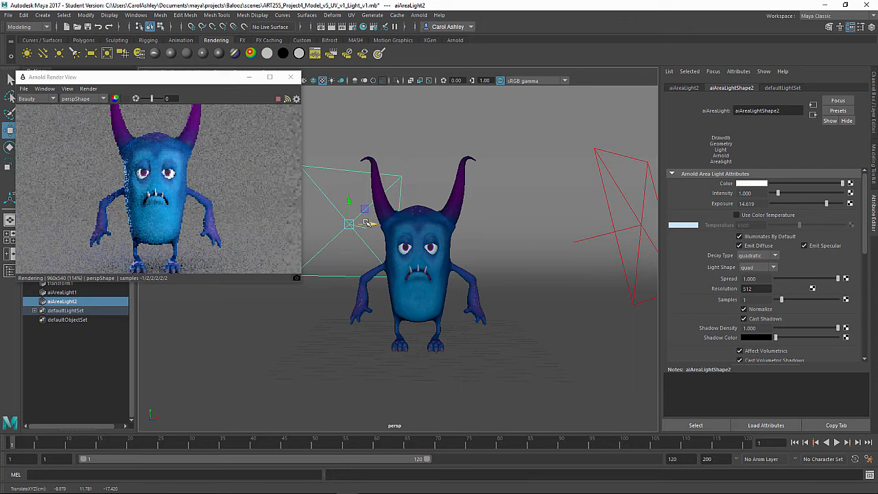
key(e)
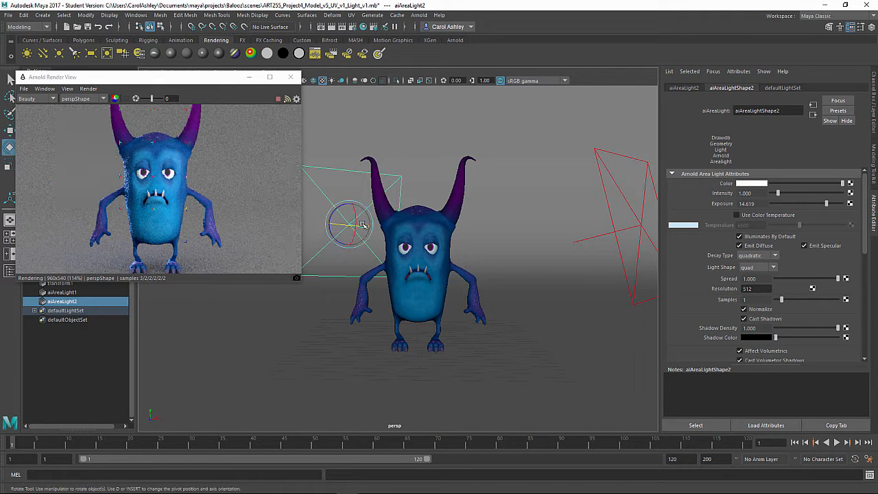
drag(362, 226, 358, 227)
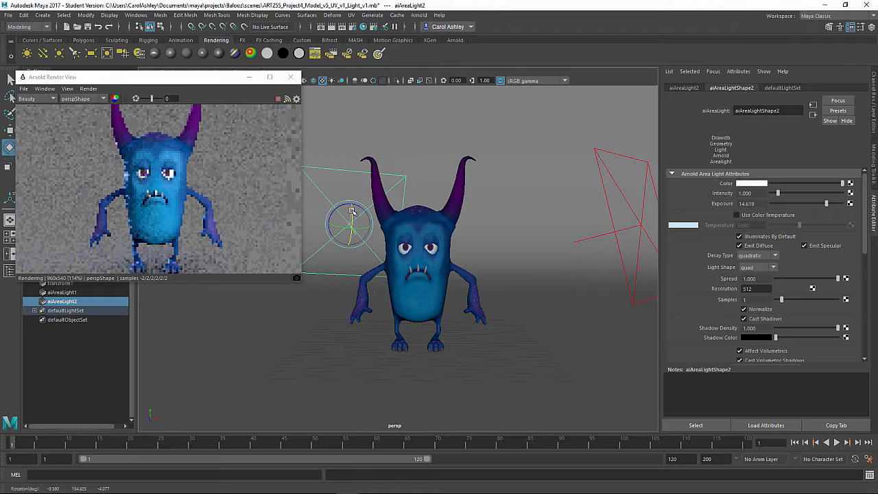
Step: Lift the back light somewhat higher and set its exposure to 14
key(w)
drag(350, 199, 350, 179)
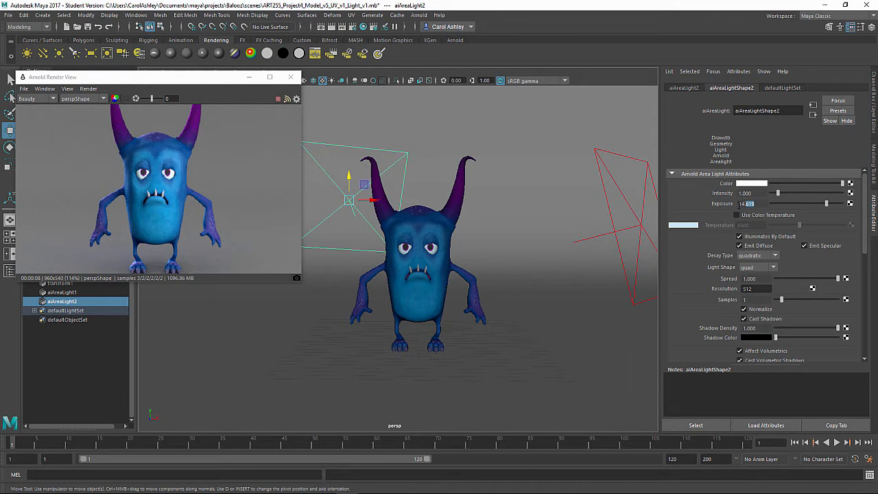
key(Return)
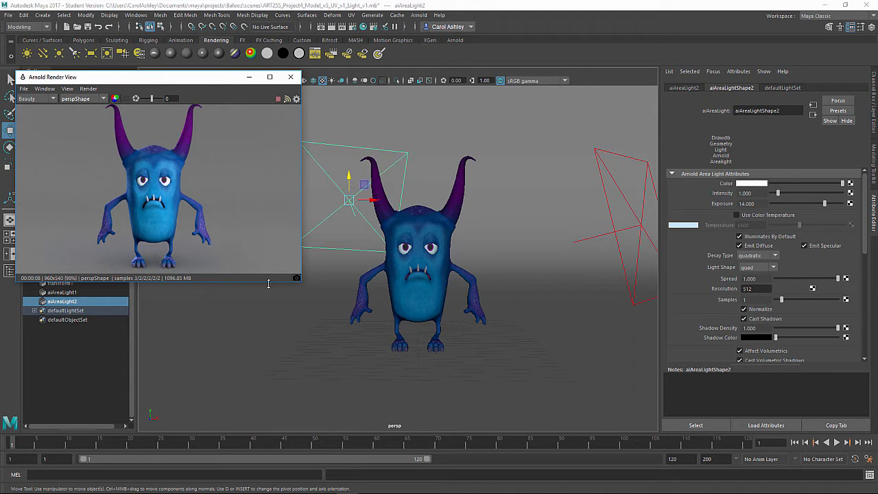
Step: Close the Arnold render view and save the scene, accepting the student version notice
drag(301, 281, 313, 339)
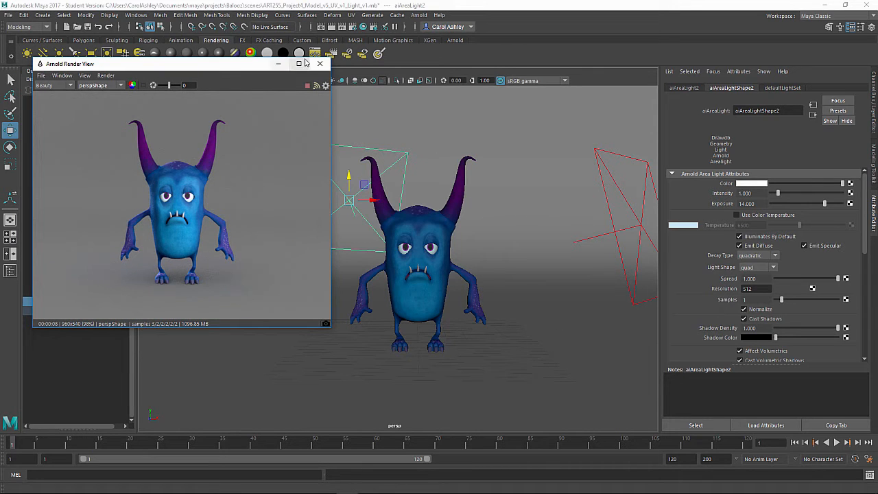
click(320, 64)
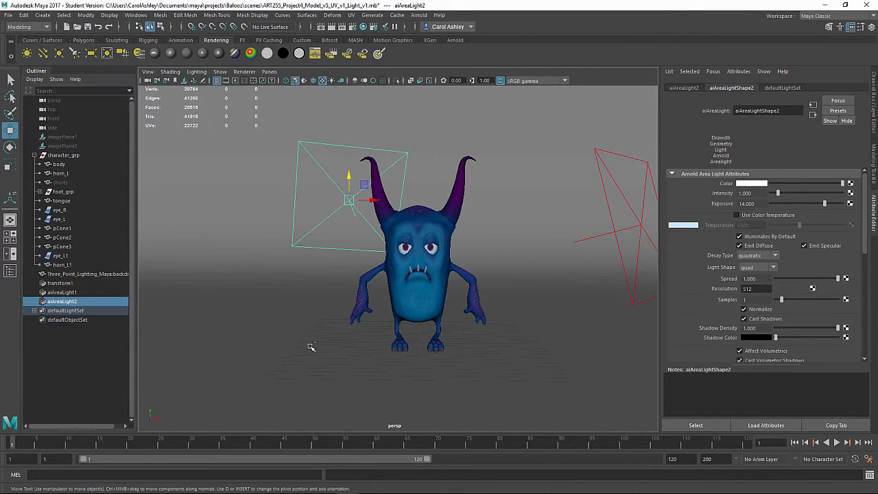
key(ctrl+s)
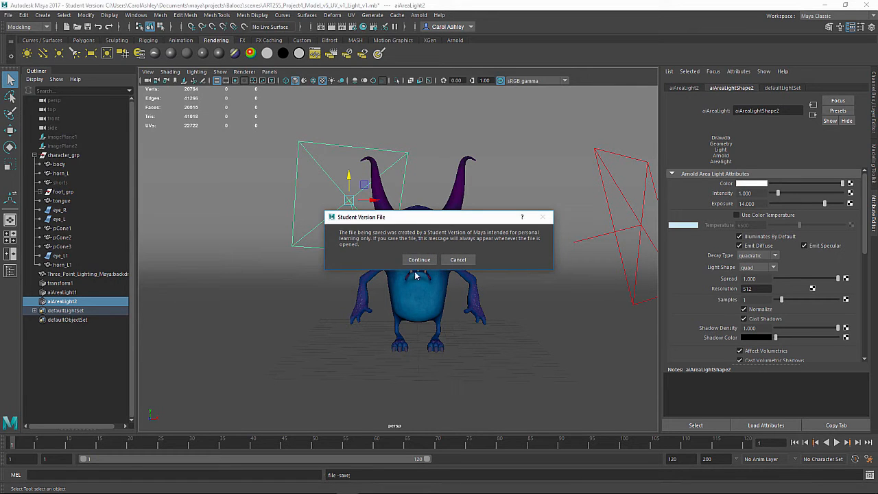
click(418, 259)
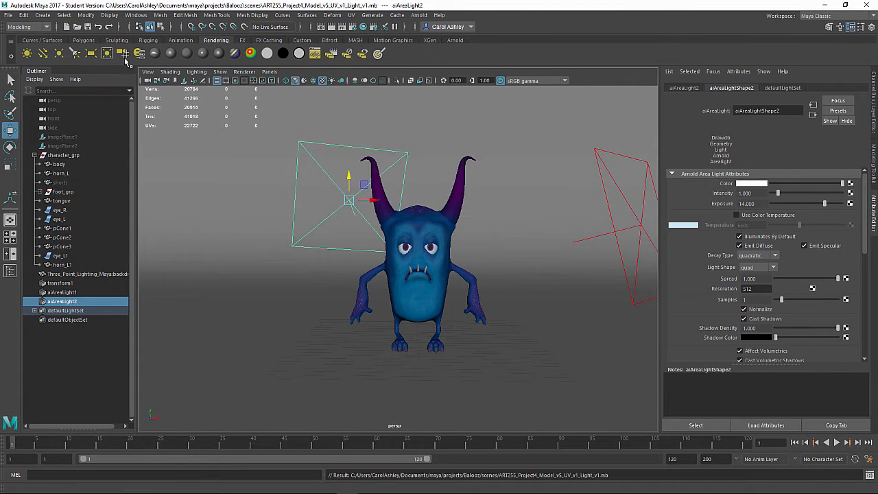
Step: Create a new camera and rename it RenderCam
click(43, 15)
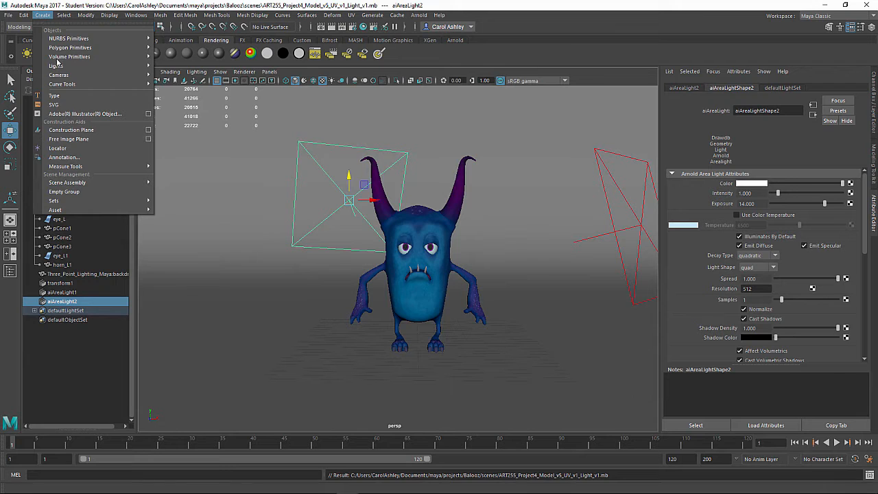
mouse_move(59, 74)
click(171, 85)
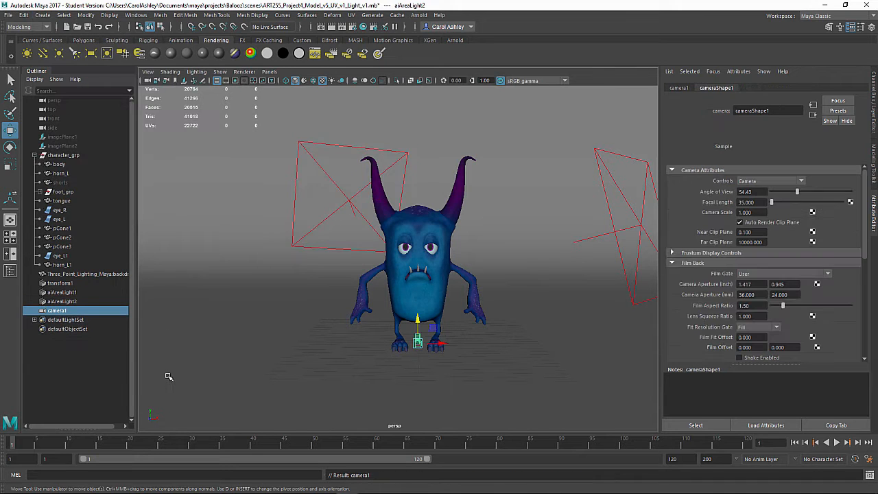
double_click(59, 311)
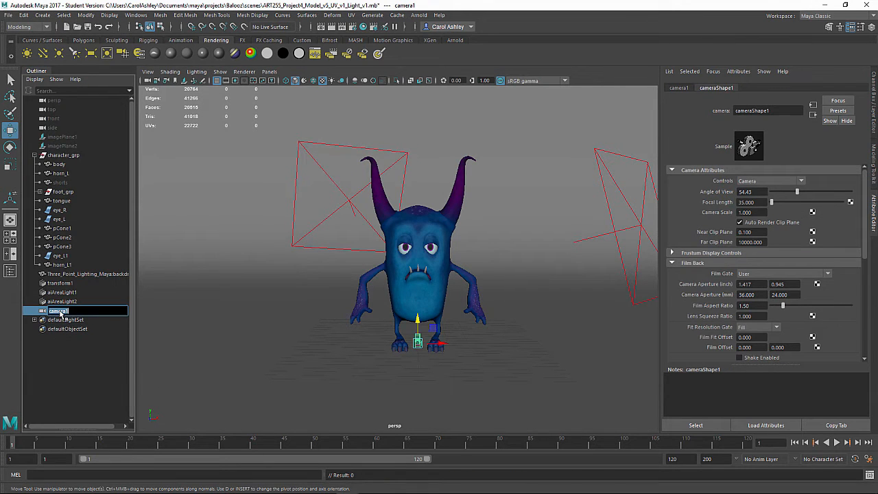
text(RenderCam)
key(Return)
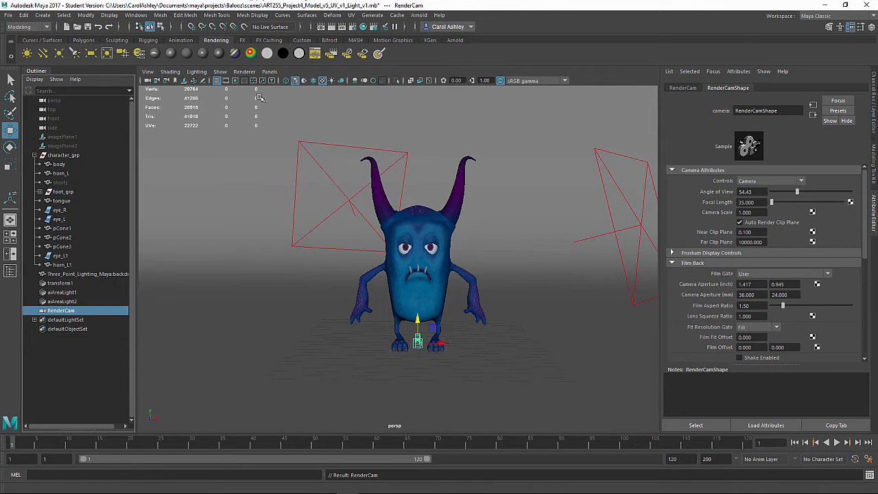
Step: Look through RenderCam, frame the whole monster from the front and display the resolution gate
click(270, 72)
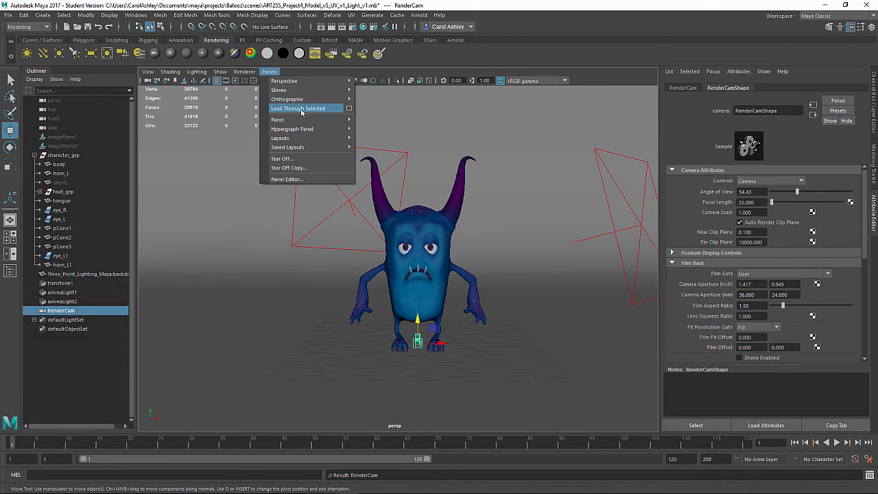
click(300, 109)
scroll(327, 259, down, 5)
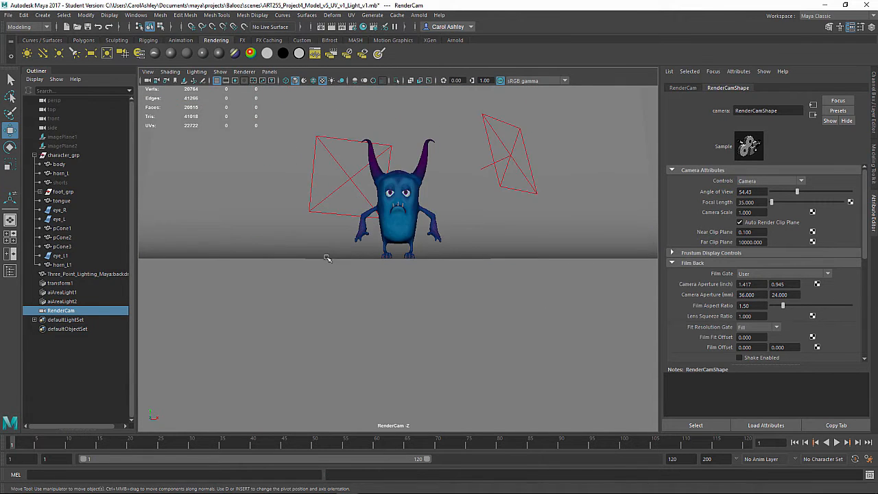
alt+right_drag(327, 258, 506, 318)
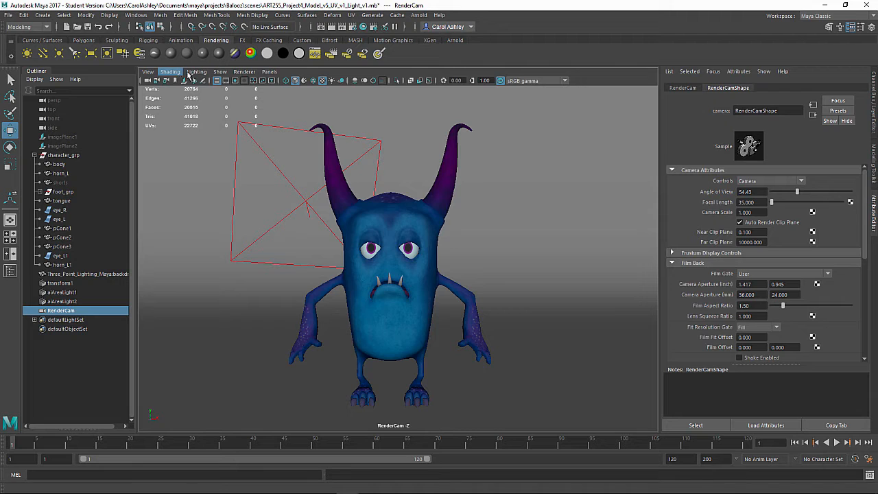
click(235, 81)
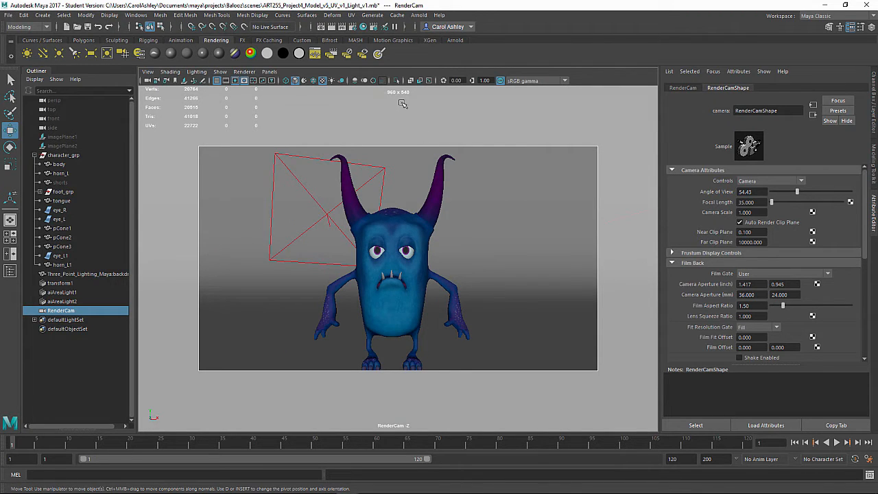
Step: Pull RenderCam back to leave more space around the monster and set the render image size preset to HD_1080
alt+right_drag(466, 277, 443, 289)
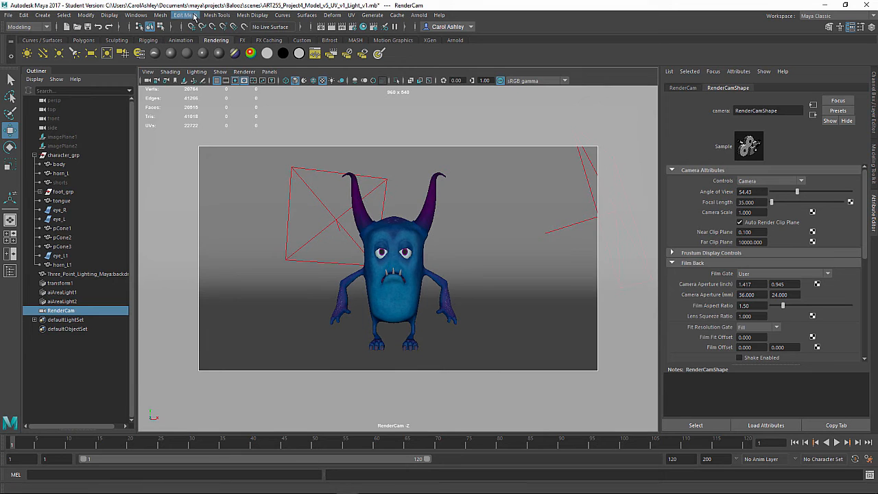
click(352, 27)
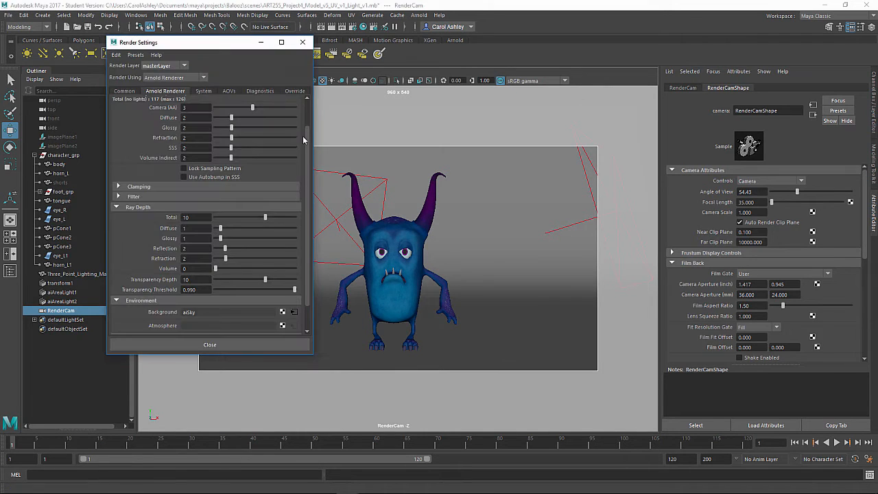
drag(306, 140, 306, 199)
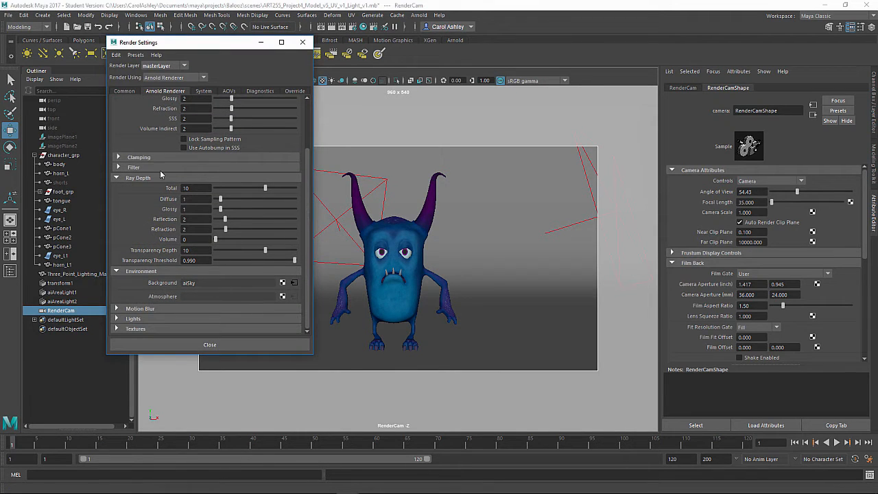
click(123, 91)
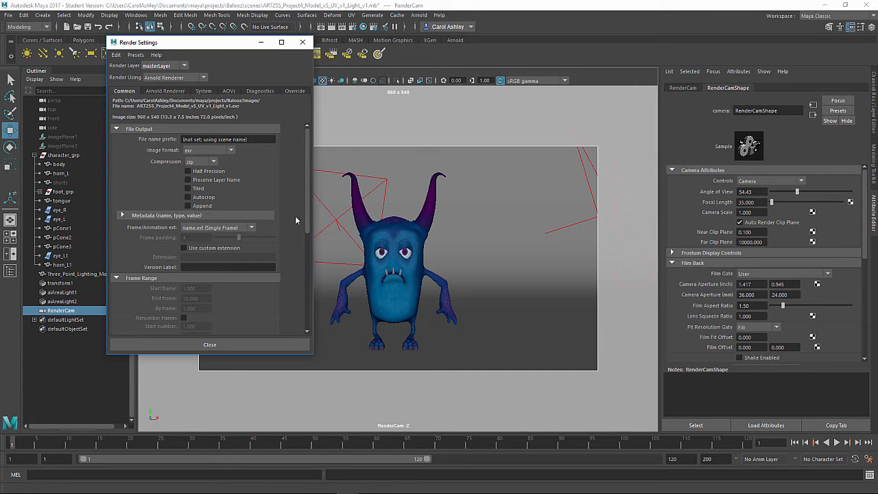
drag(314, 211, 299, 310)
click(207, 222)
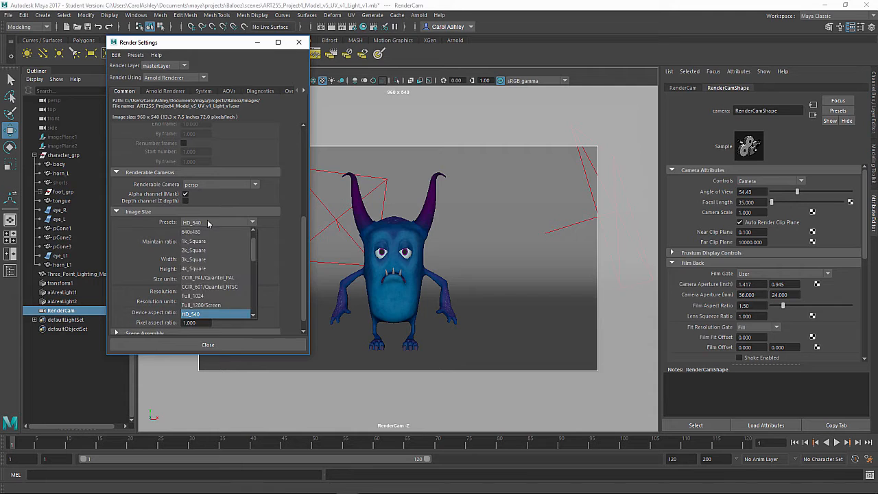
drag(252, 253, 256, 269)
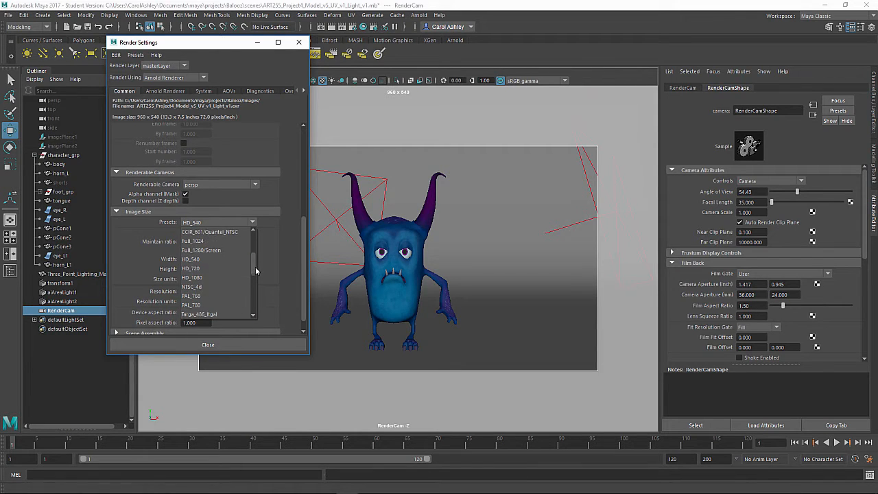
click(201, 277)
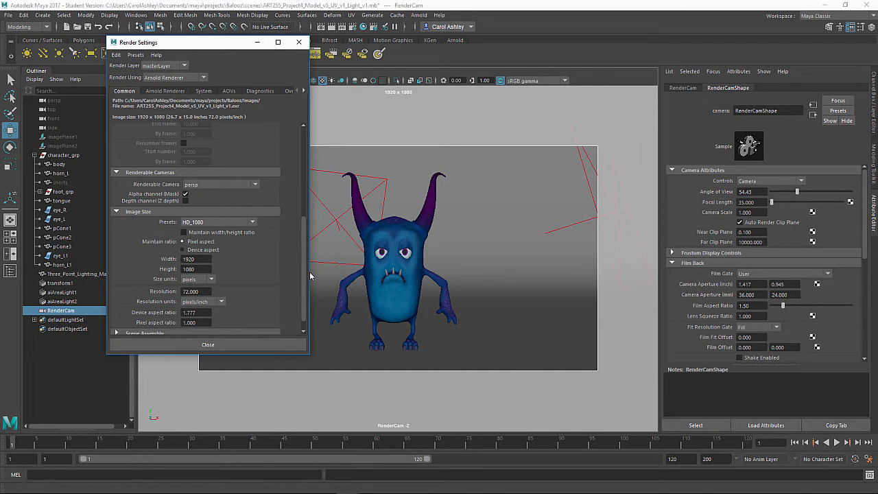
Step: Set the render output image format to jpeg
drag(310, 272, 313, 155)
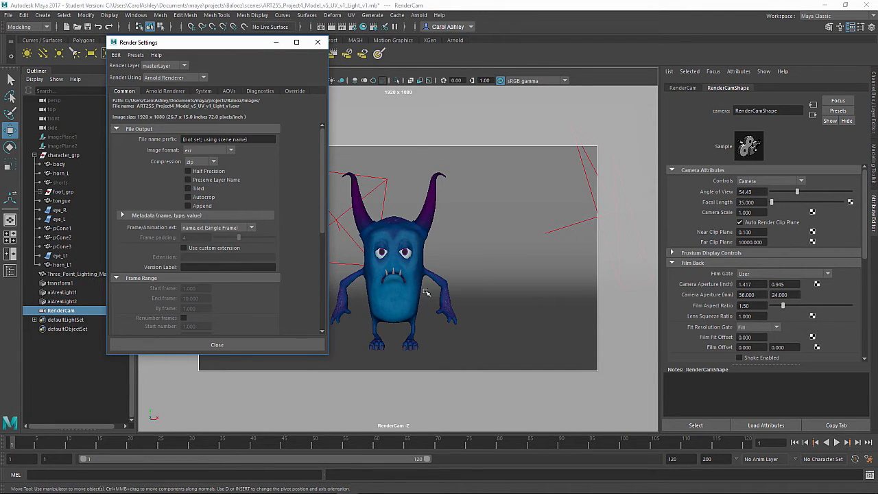
drag(241, 44, 181, 36)
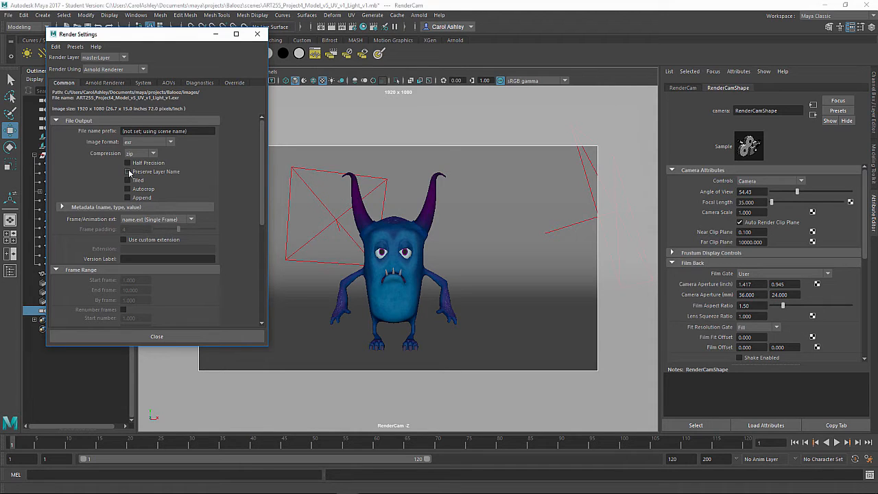
click(139, 143)
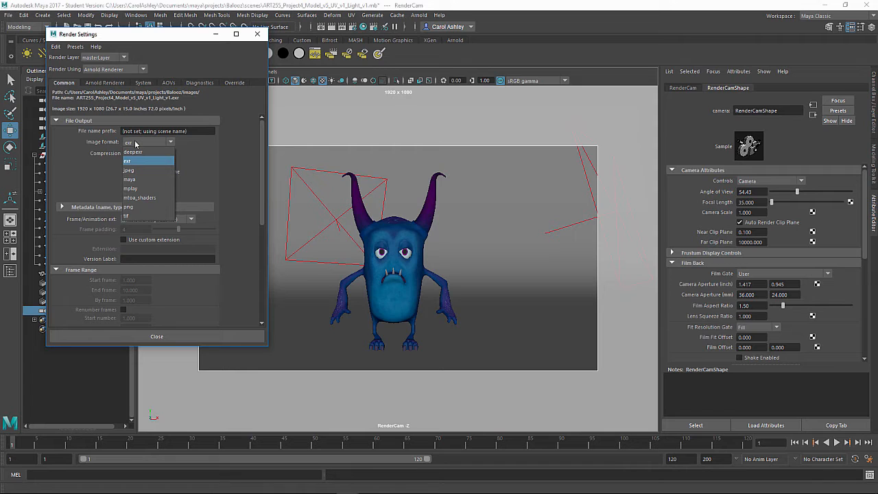
click(159, 36)
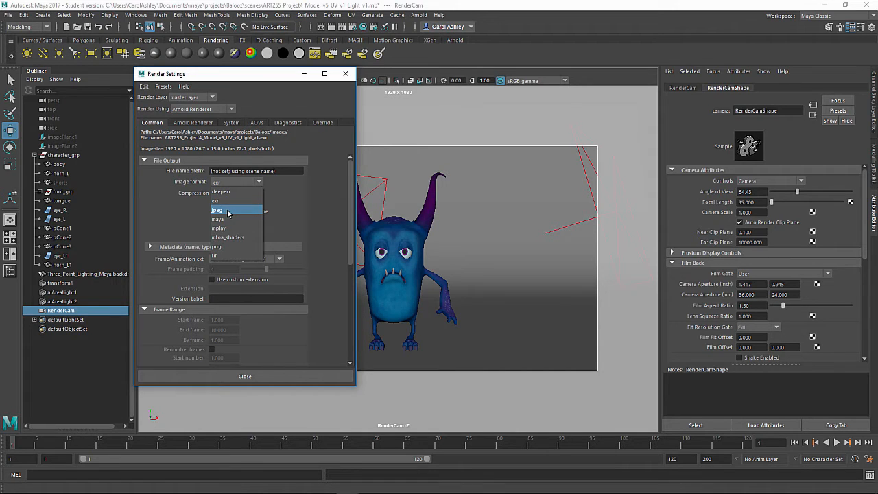
click(228, 211)
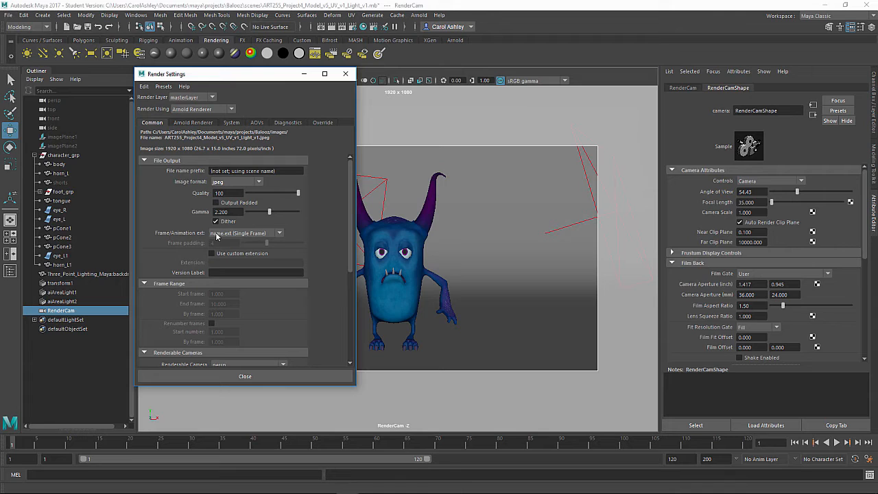
Step: Set the frame/animation naming to name.#.ext and the end frame to 36
click(240, 234)
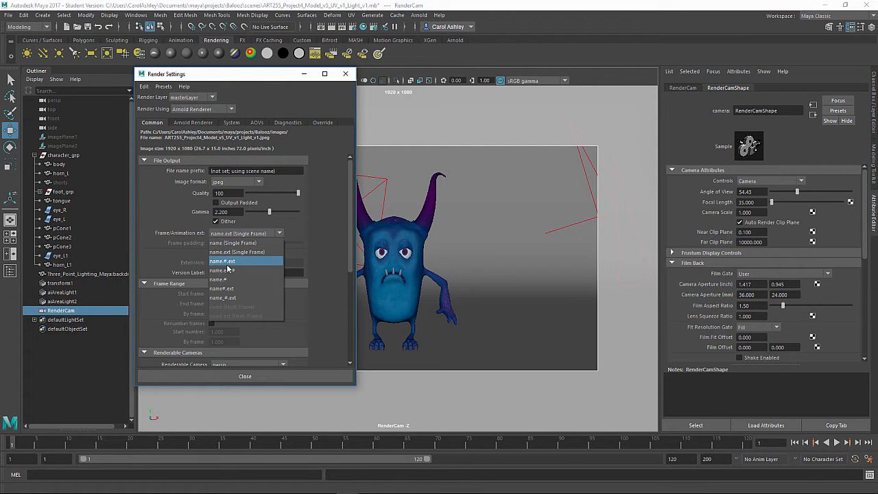
click(232, 263)
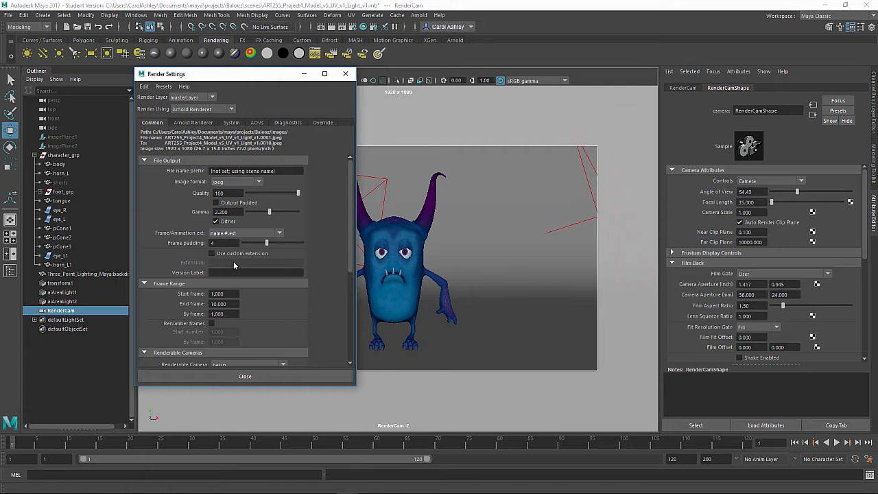
scroll(233, 264, down, 2)
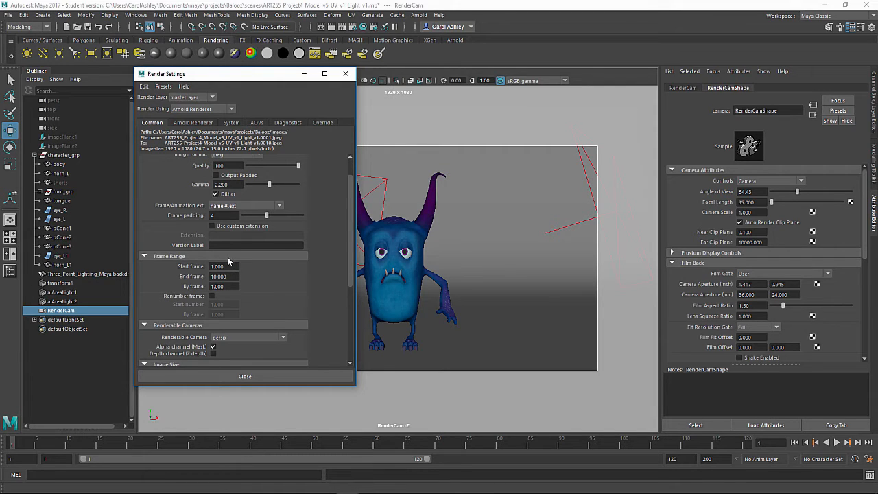
drag(232, 277, 205, 276)
text(36)
Step: Raise the Arnold Camera (AA) sampling to 8
click(195, 123)
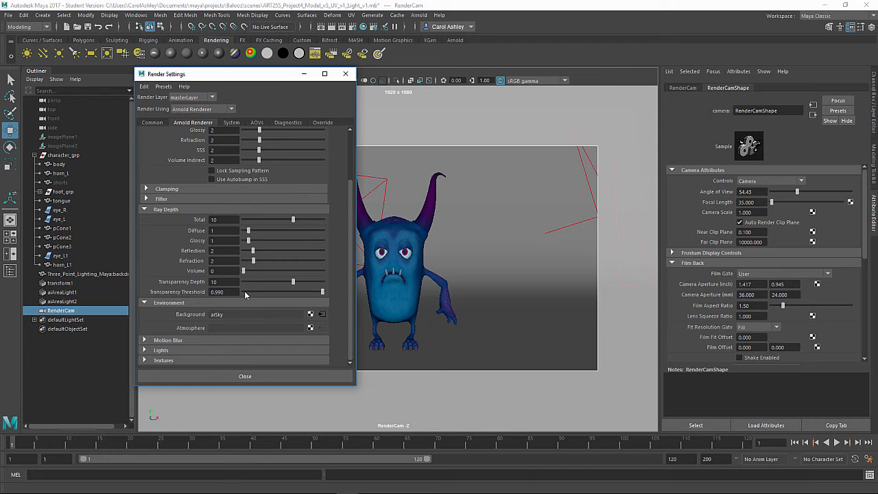
scroll(244, 291, up, 4)
scroll(244, 291, up, 1)
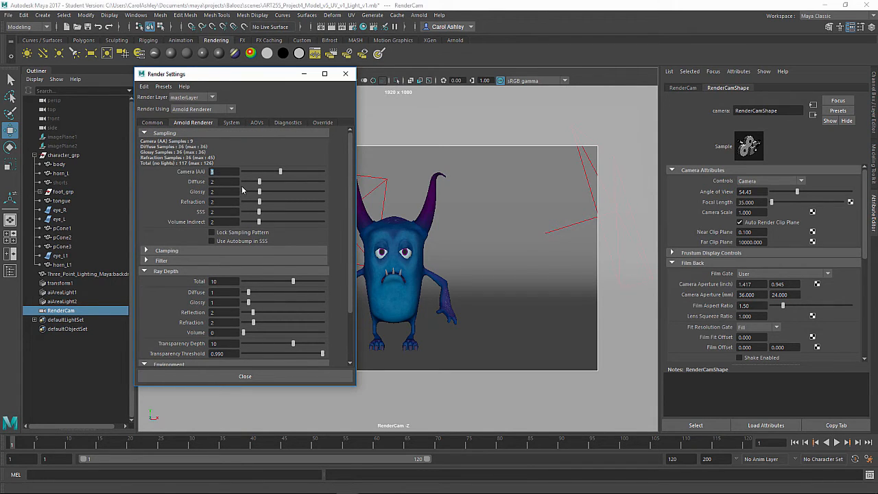
text(8)
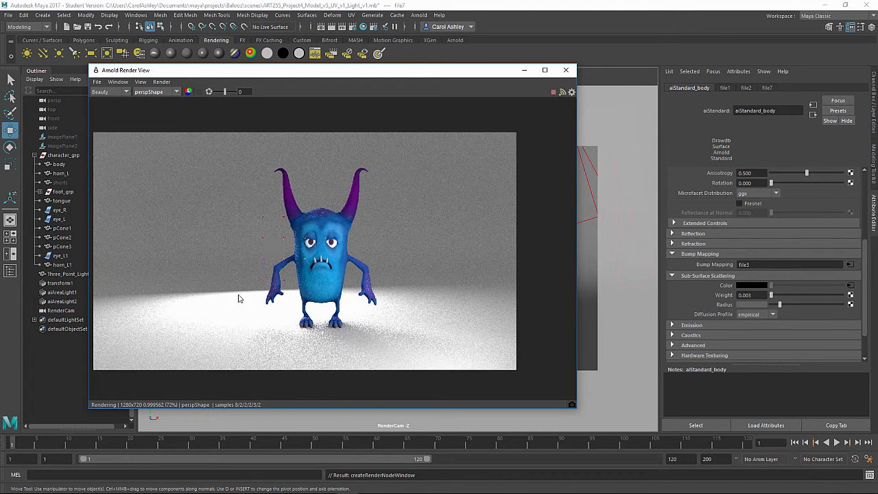
Step: Move the render view aside, select aiAreaLight2 and open the light-centric light linking editor
drag(367, 70, 402, 343)
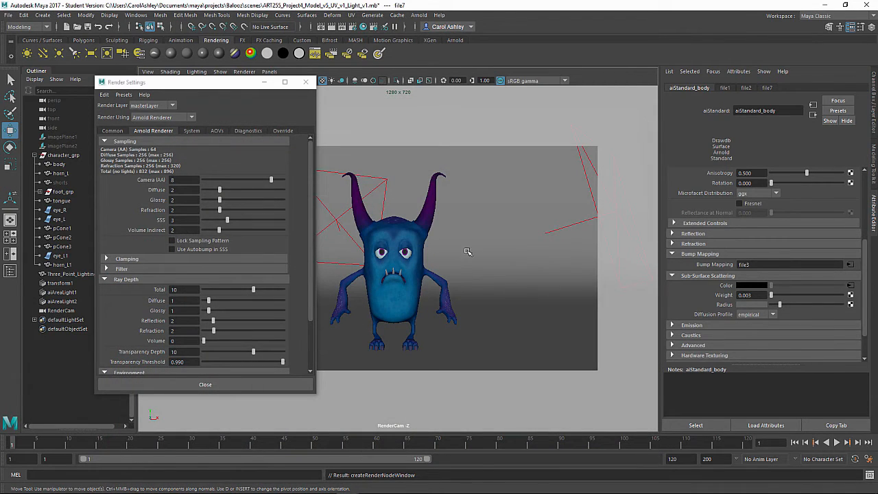
click(62, 301)
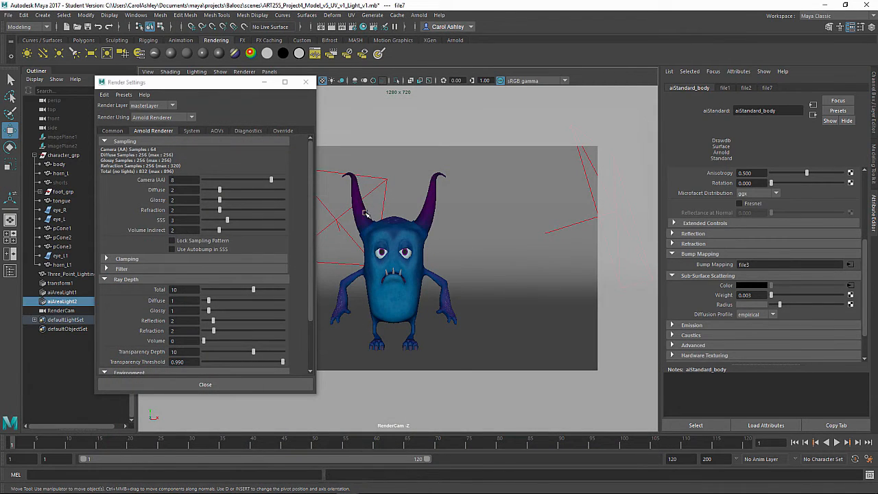
drag(242, 85, 147, 99)
click(132, 15)
mouse_move(160, 86)
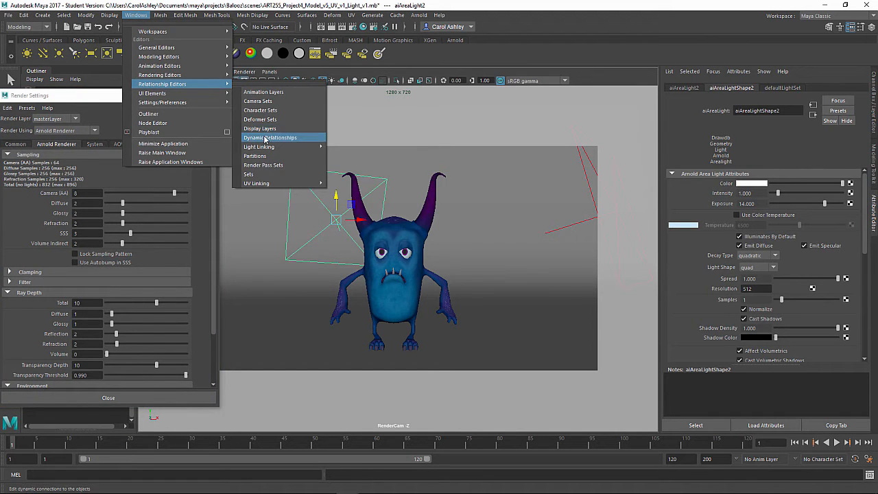
mouse_move(264, 148)
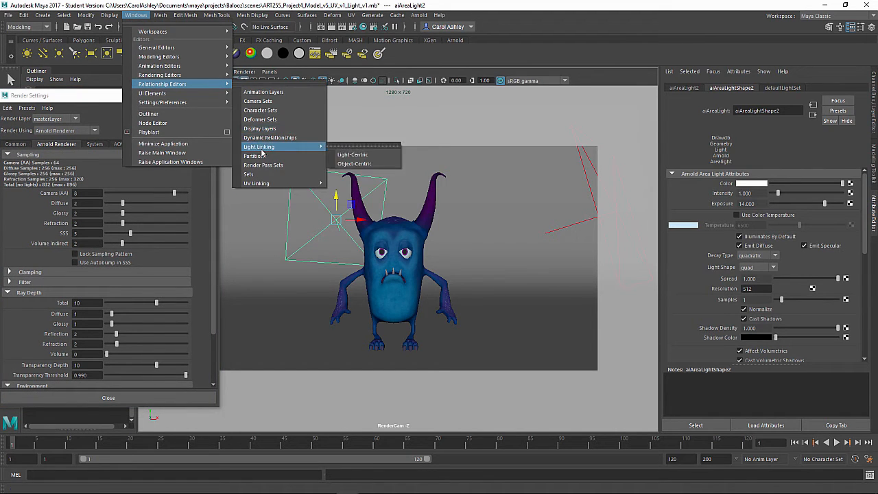
click(364, 156)
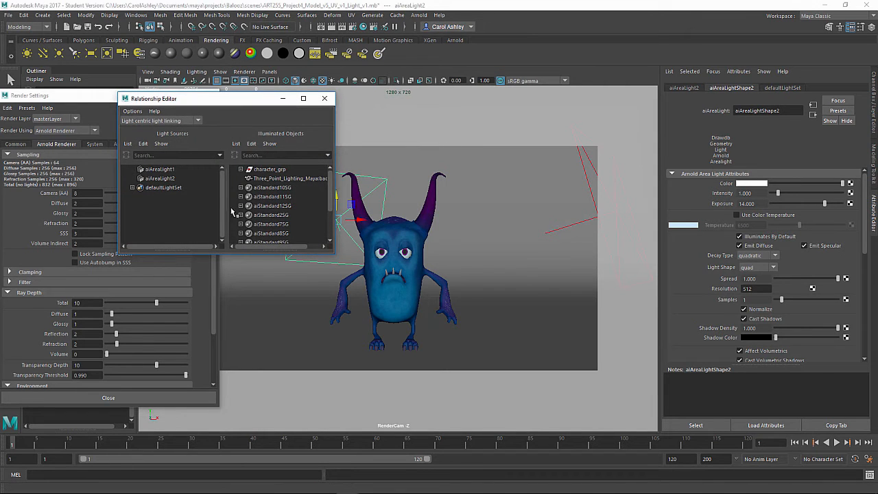
Step: Rename aiAreaLight2 to rim and aiAreaLight1 to key in the list of light sources
click(166, 180)
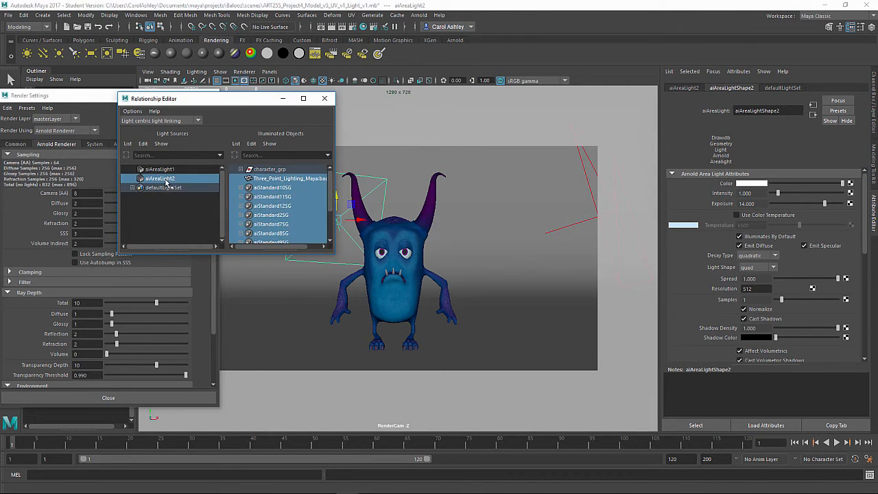
double_click(167, 180)
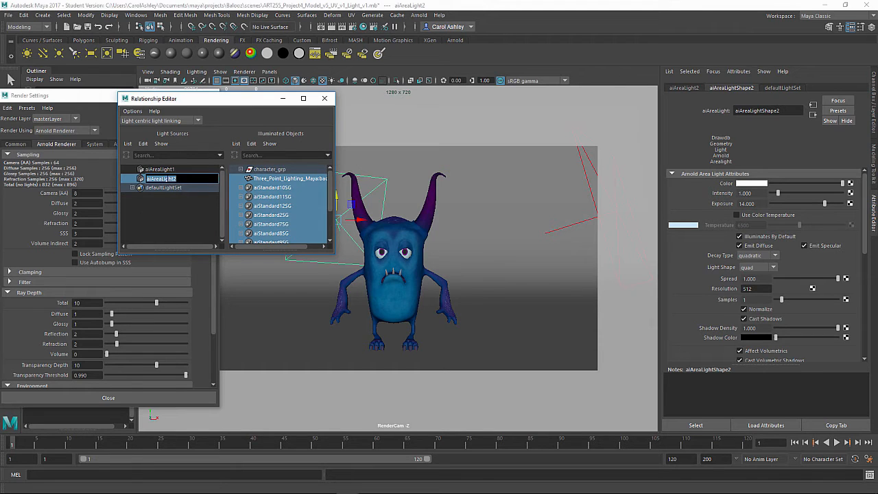
text(rim)
key(Return)
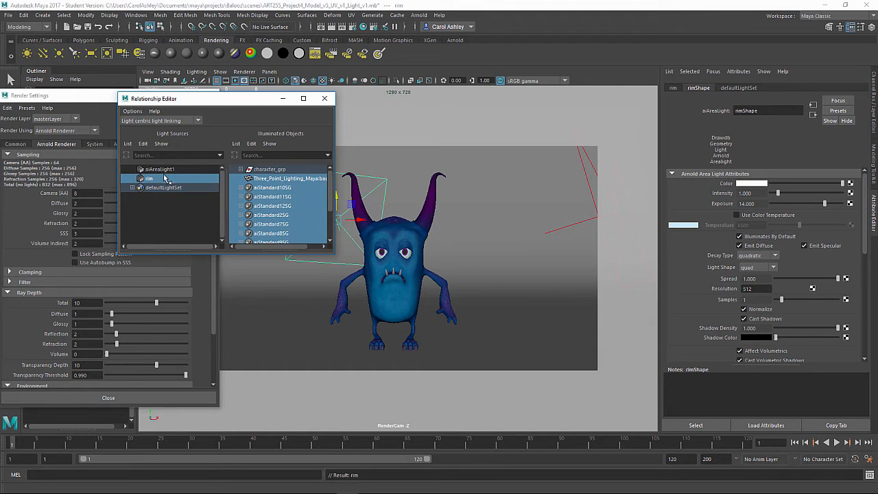
double_click(163, 171)
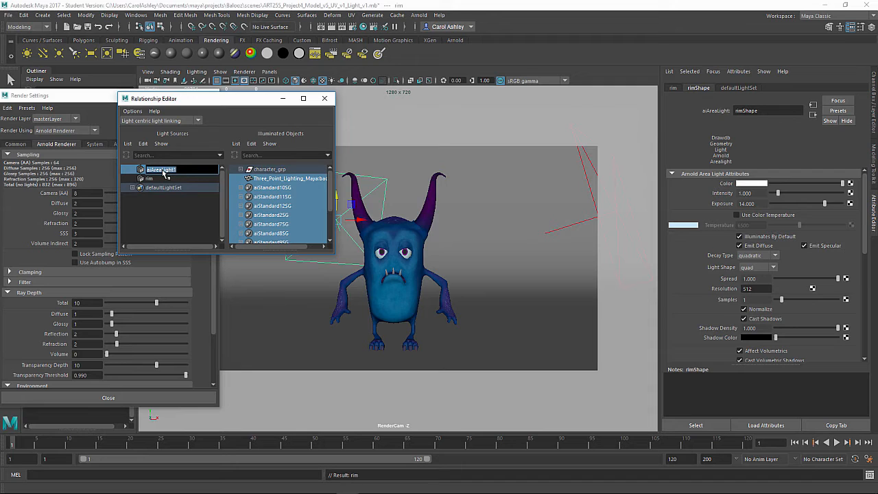
text(key)
key(Return)
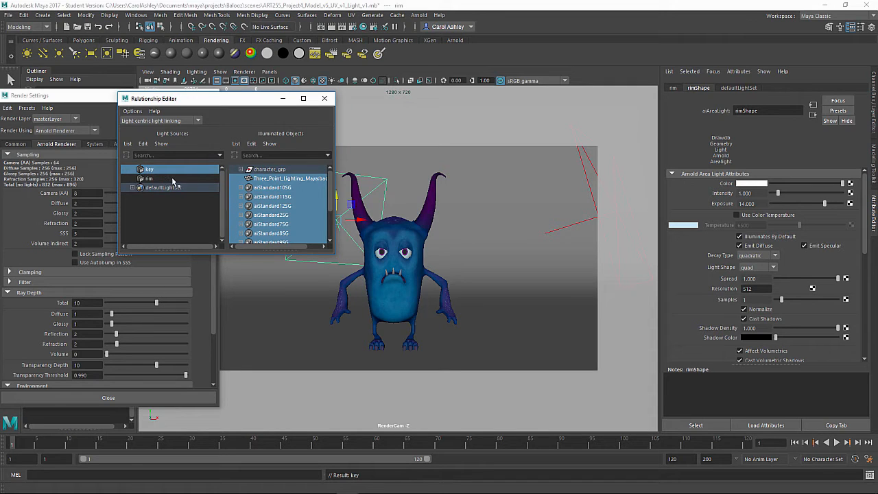
Step: Unlink the backdrop from the rim light and close the Relationship Editor
click(172, 179)
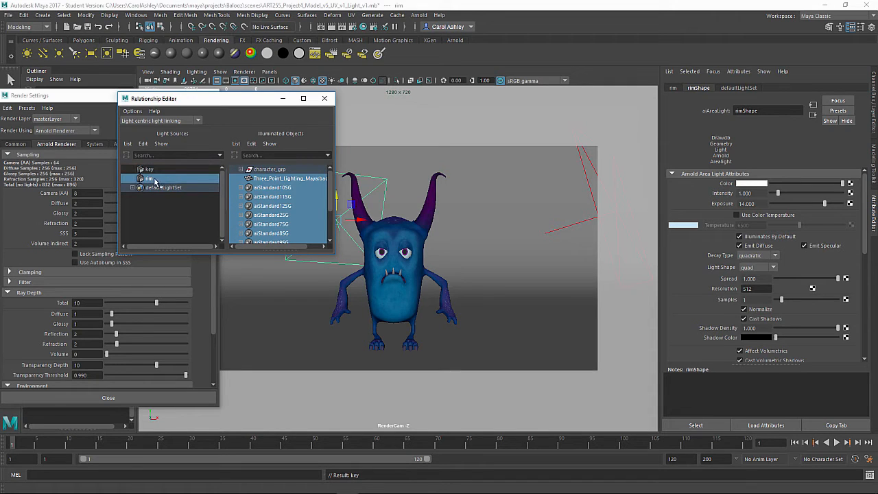
click(314, 180)
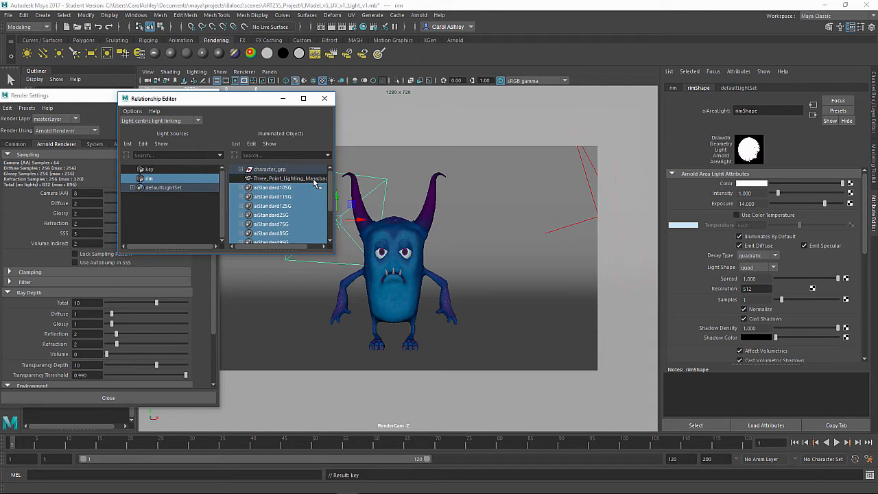
click(324, 98)
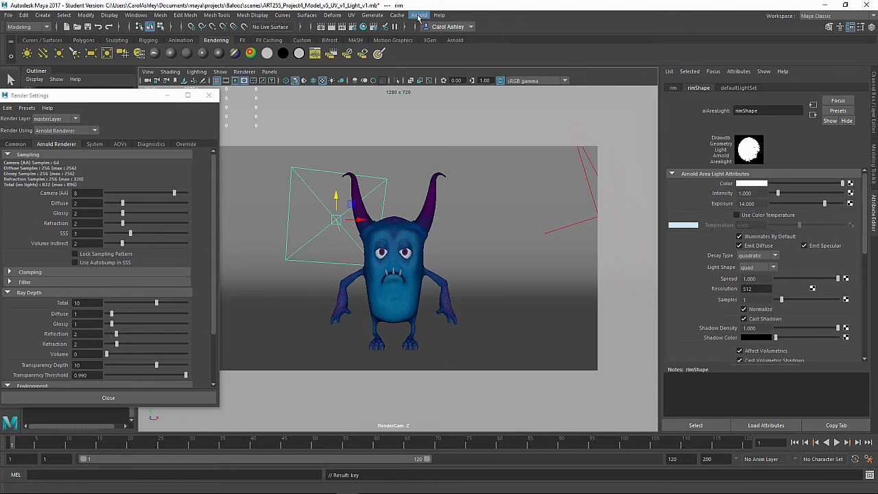
Step: Save the scene, accepting the student version notice, and preview the changed lighting in the Arnold render view
key(ctrl+s)
click(419, 259)
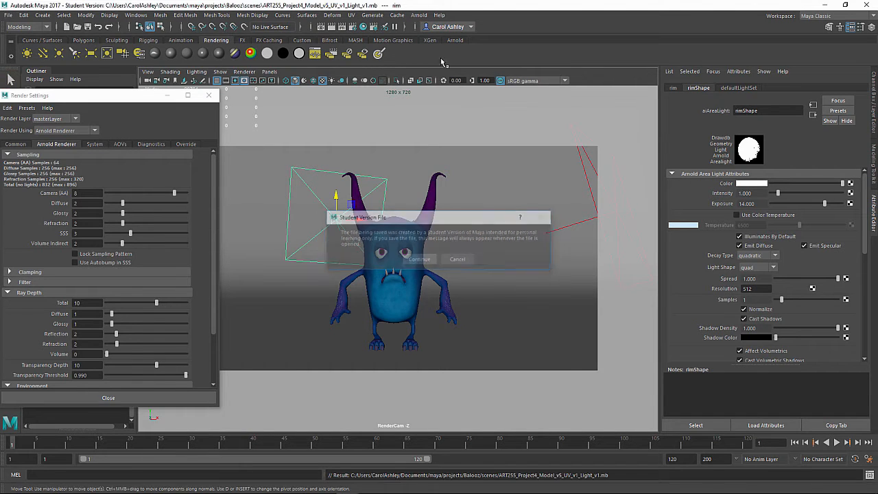
click(418, 15)
click(433, 32)
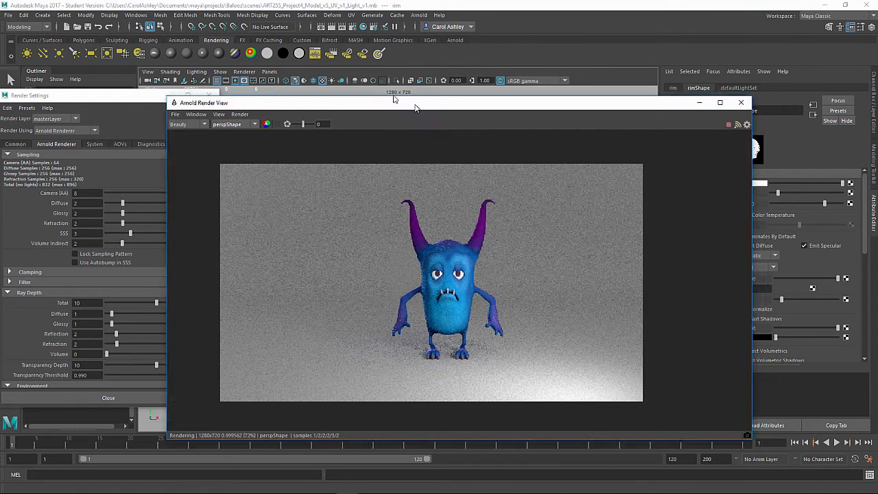
drag(415, 107, 305, 59)
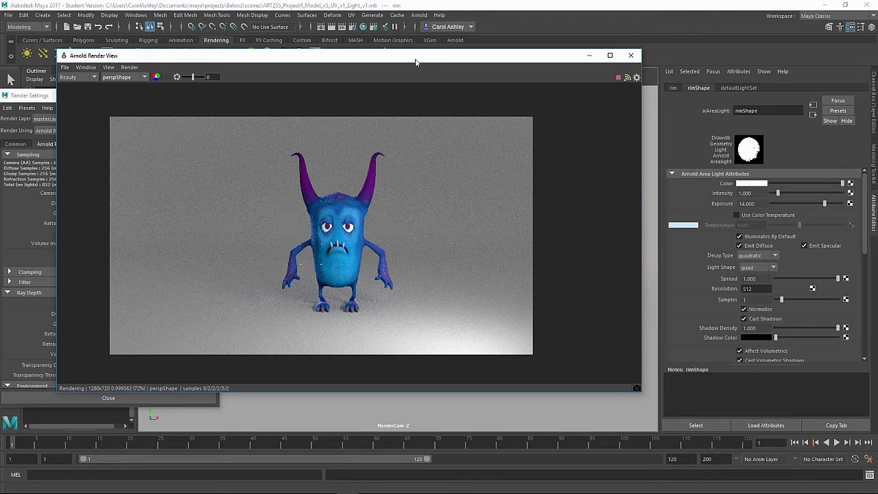
drag(415, 62, 428, 397)
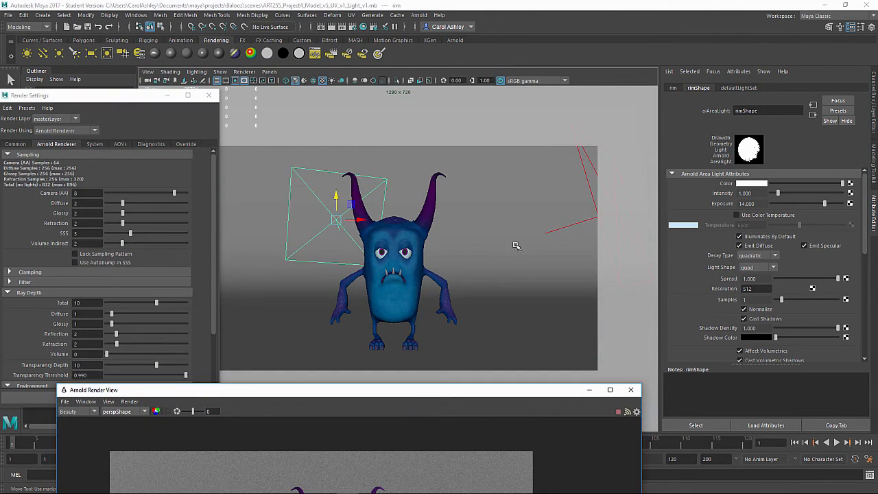
Step: Unlink the Three_Point_Lighting backdrop from the key light with light-centric linking, closing the Relationship Editor and the render view
click(583, 181)
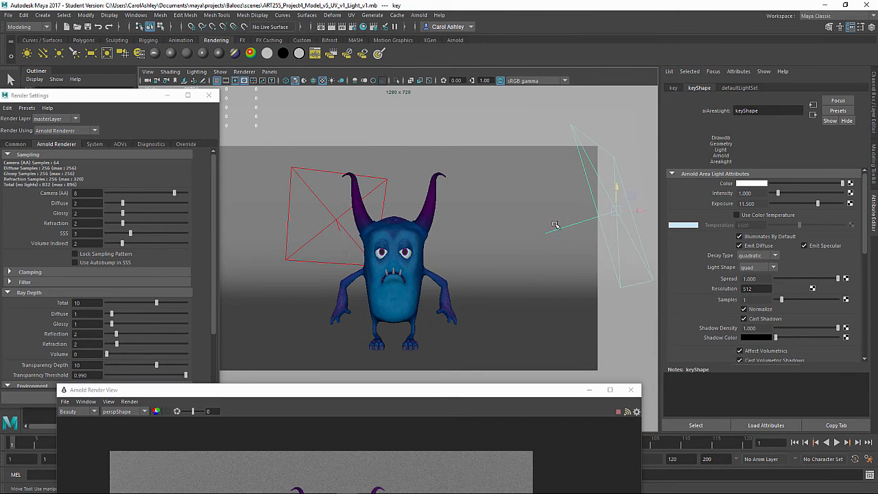
click(137, 15)
mouse_move(172, 88)
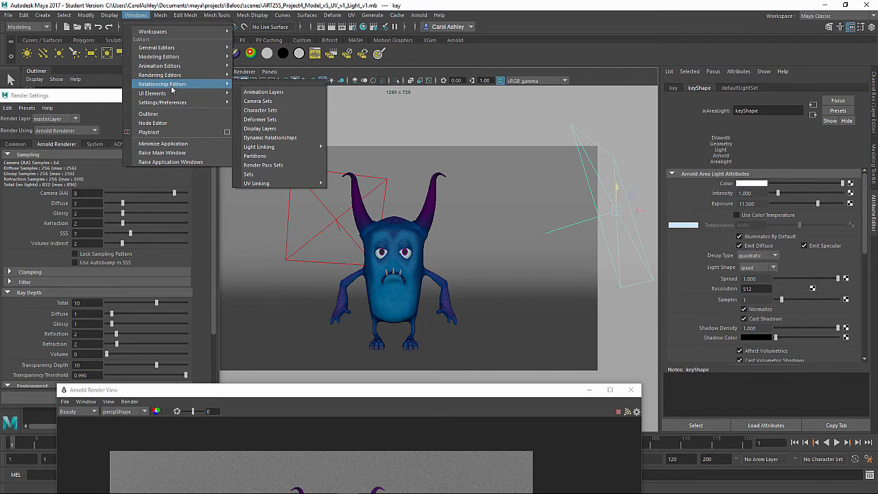
mouse_move(264, 146)
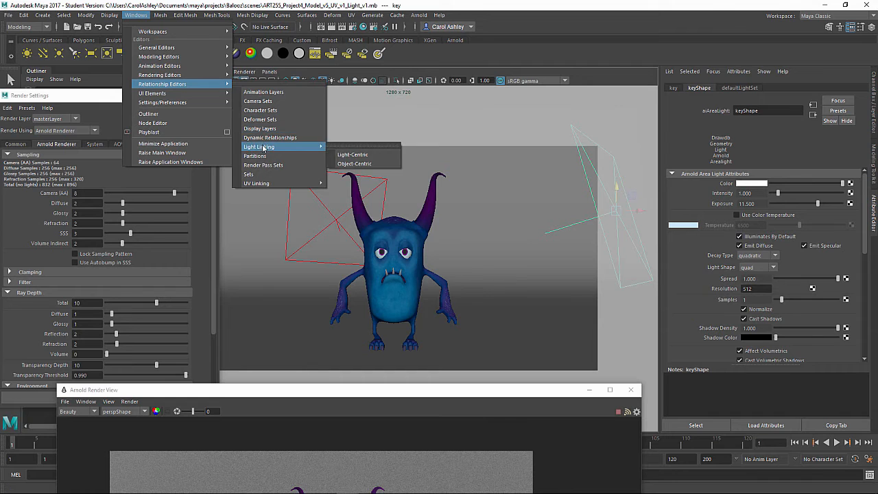
click(360, 154)
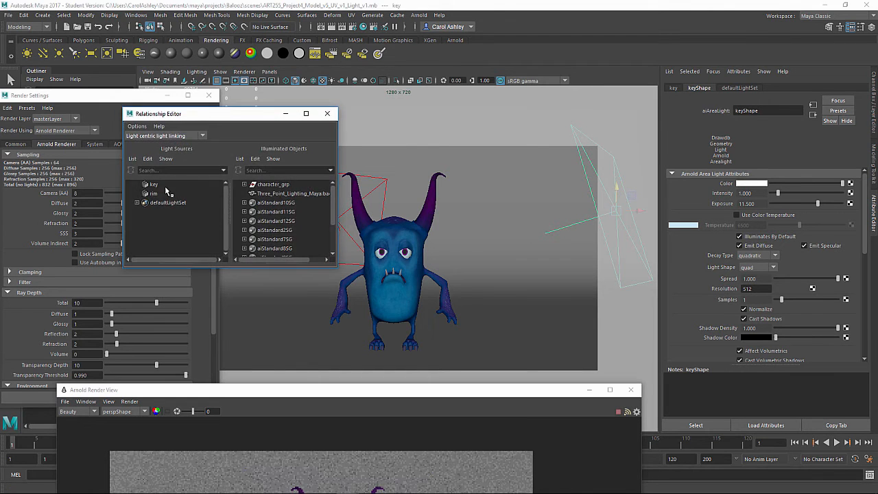
click(164, 186)
click(284, 194)
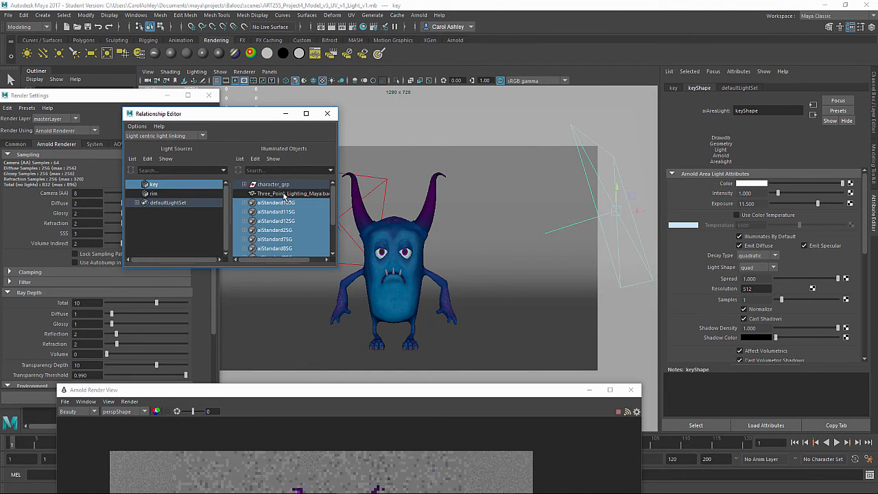
click(327, 113)
drag(352, 397, 340, 92)
click(620, 83)
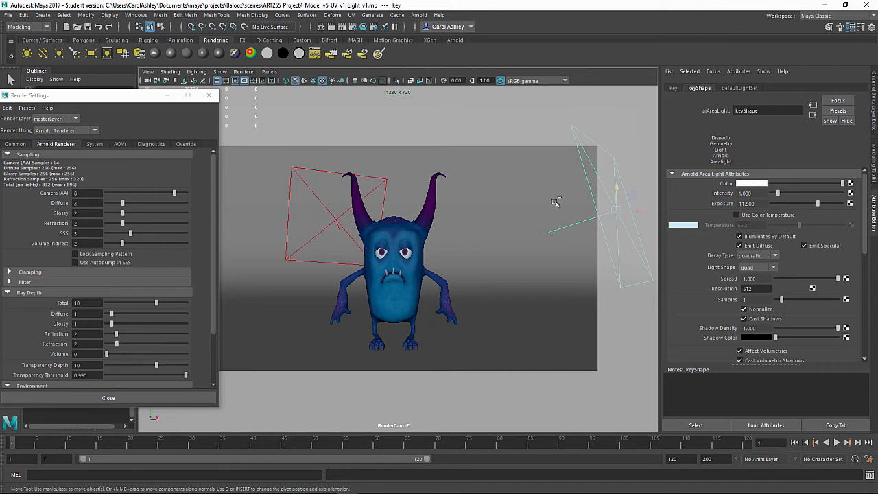
Step: Duplicate the rim light and raise the copy above the original
click(336, 220)
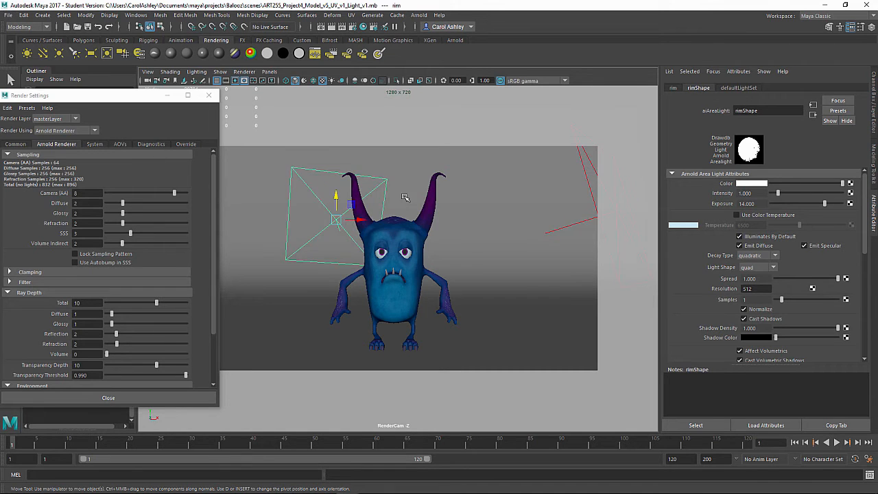
key(ctrl+d)
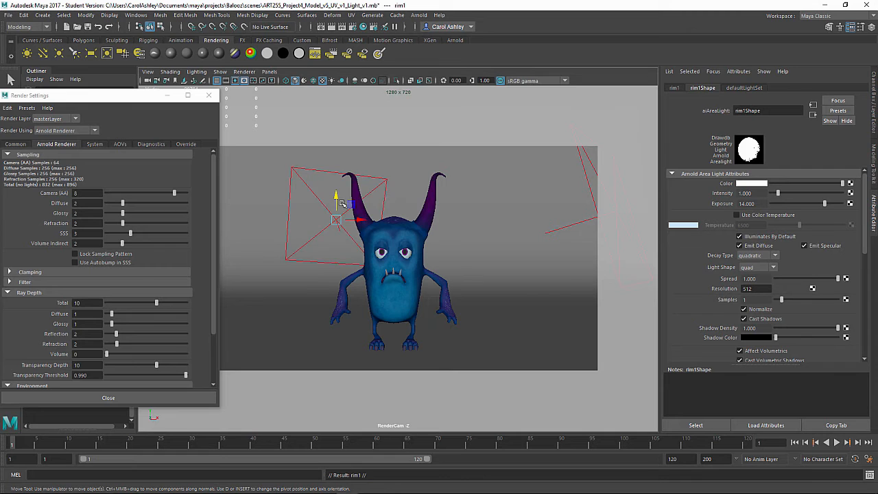
drag(338, 201, 340, 136)
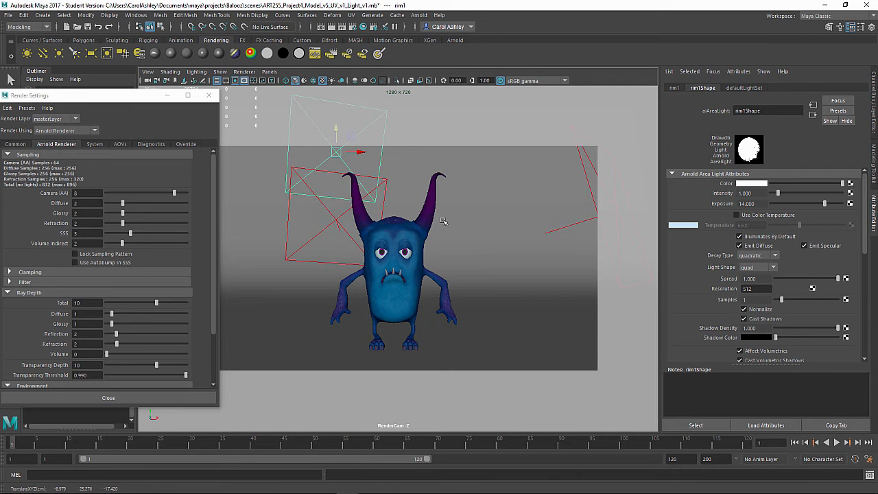
Step: Position the duplicated light above the monster, rotated to point straight down
alt+right_drag(457, 225, 347, 212)
alt+drag(347, 211, 425, 229)
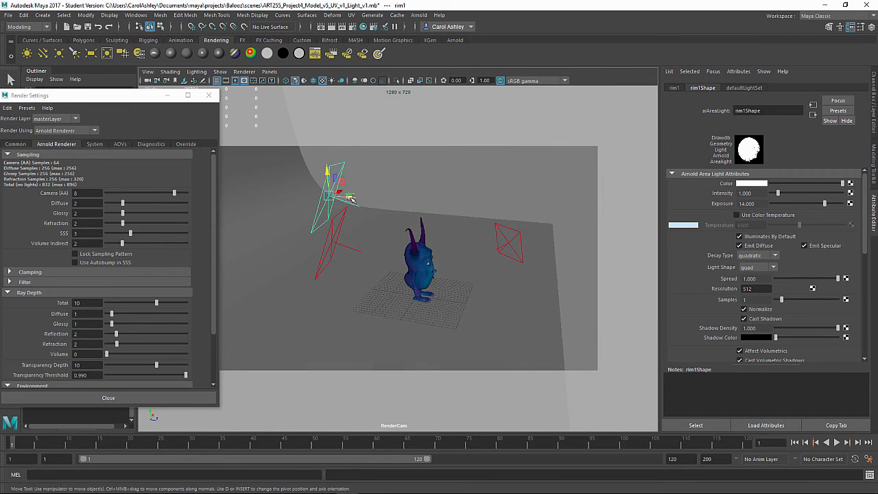
drag(350, 198, 443, 175)
key(e)
key(w)
alt+drag(427, 230, 350, 233)
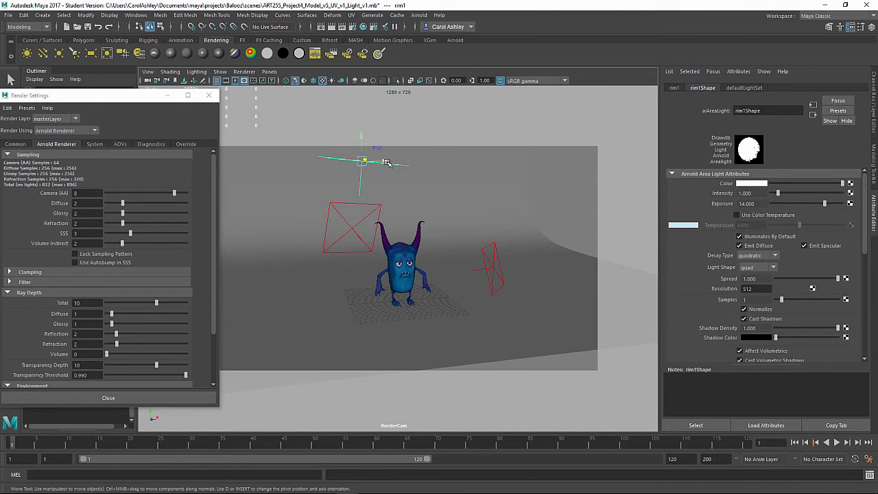
drag(387, 162, 424, 162)
alt+drag(399, 225, 386, 213)
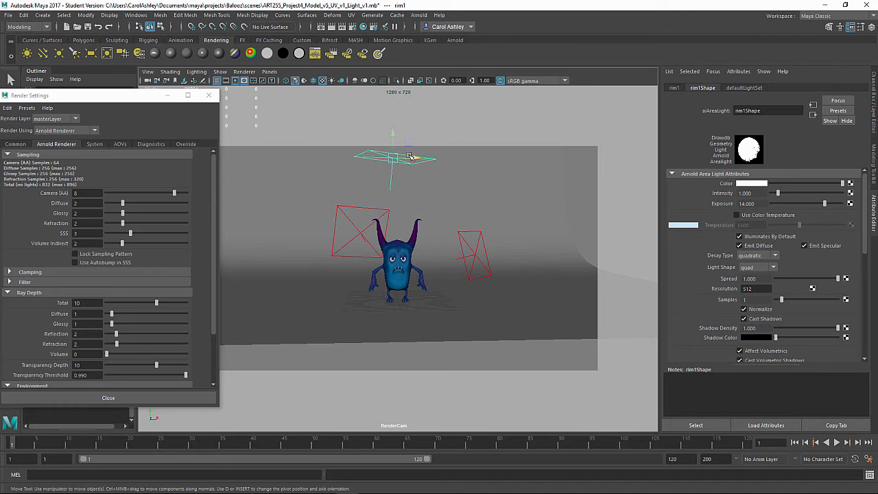
drag(414, 157, 418, 158)
Step: Reframe RenderCam on the front of the monster so the character fills most of the frame height
alt+drag(397, 211, 392, 220)
alt+right_drag(392, 220, 452, 263)
alt+drag(444, 275, 441, 268)
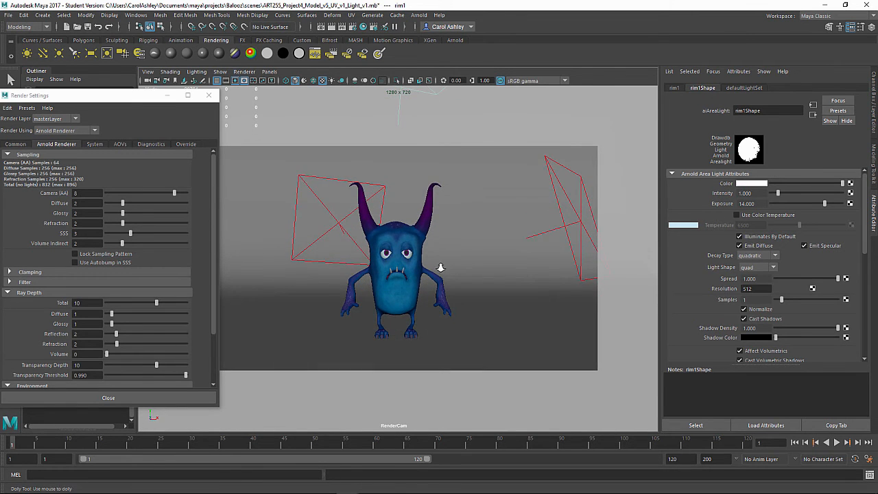
alt+right_drag(441, 268, 472, 263)
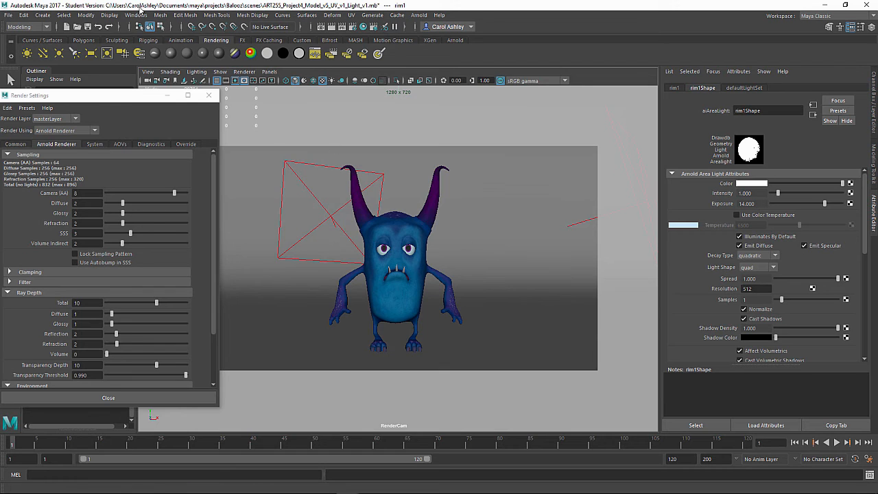
Step: Rename the rim1 light to top1 in the light-centric linking editor and close the editor
click(136, 15)
mouse_move(184, 86)
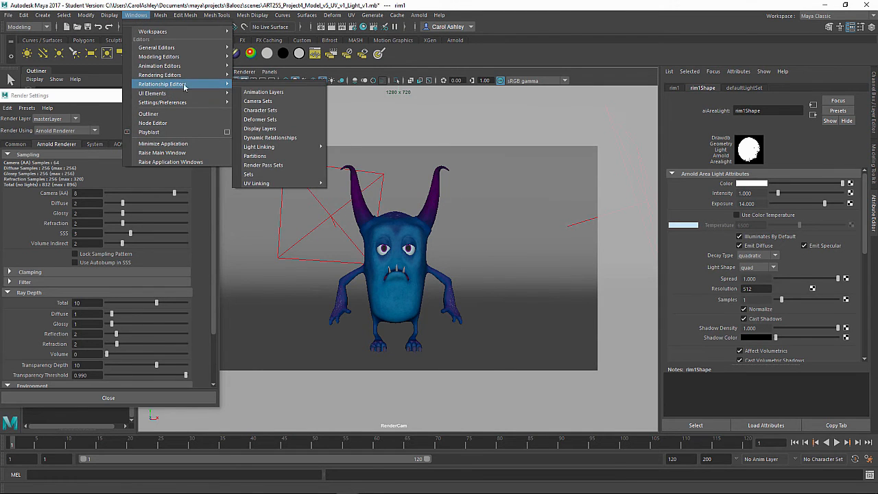
mouse_move(262, 149)
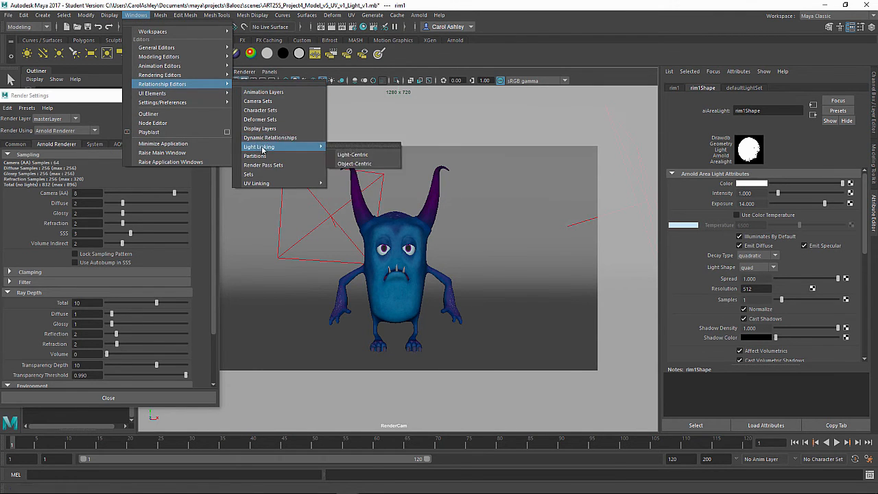
click(347, 155)
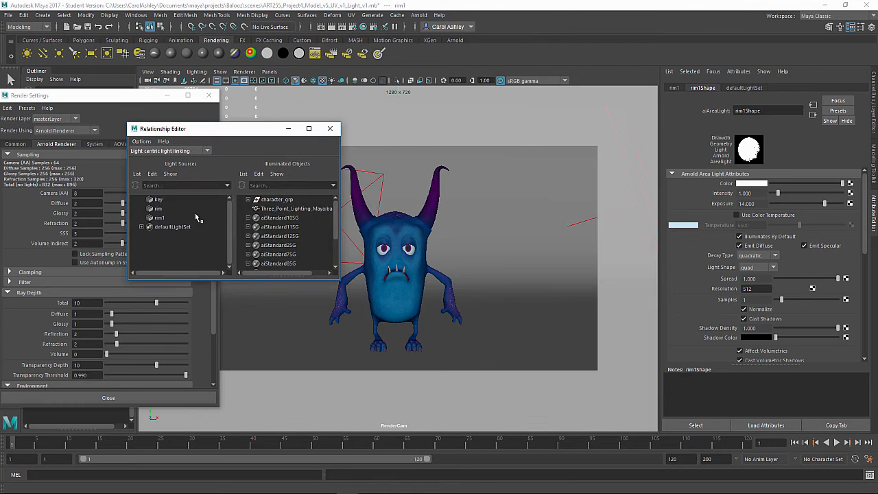
double_click(160, 218)
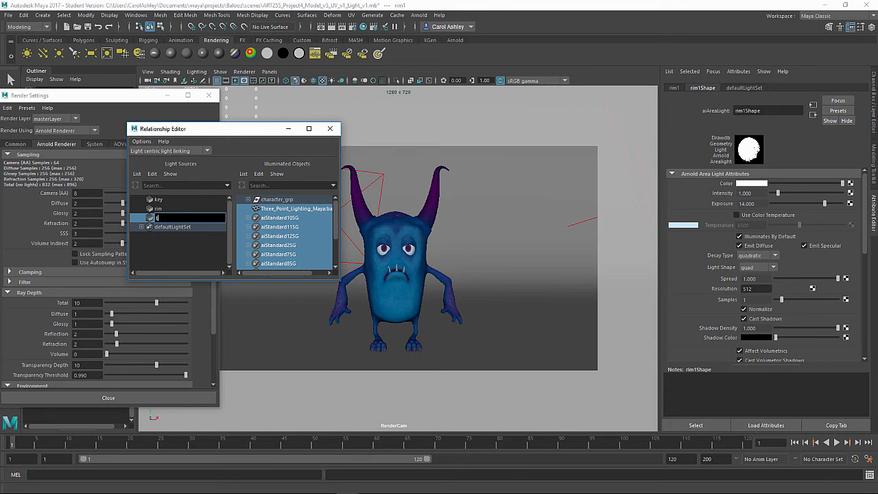
key(Return)
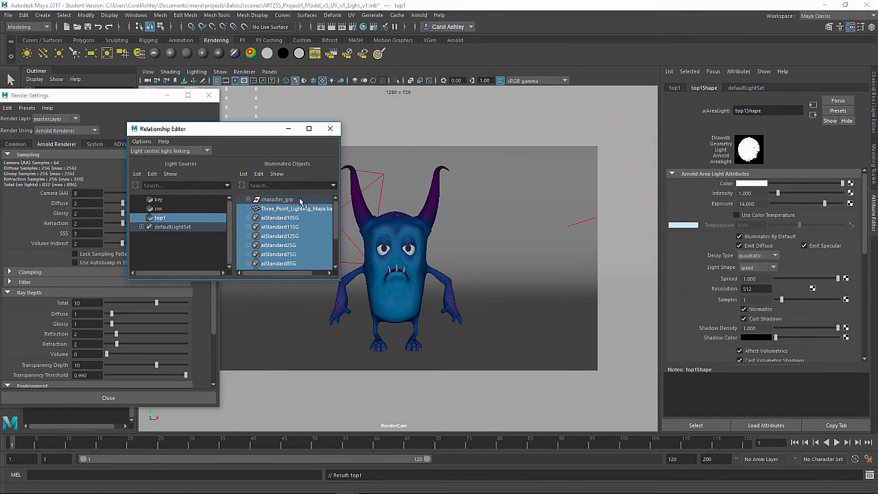
click(330, 129)
Step: Save the scene, accepting the student version notice, and preview the new overhead light in the Arnold render view
mouse_move(506, 290)
alt+right_down()
mouse_move(447, 274)
mouse_move(511, 281)
alt+right_up()
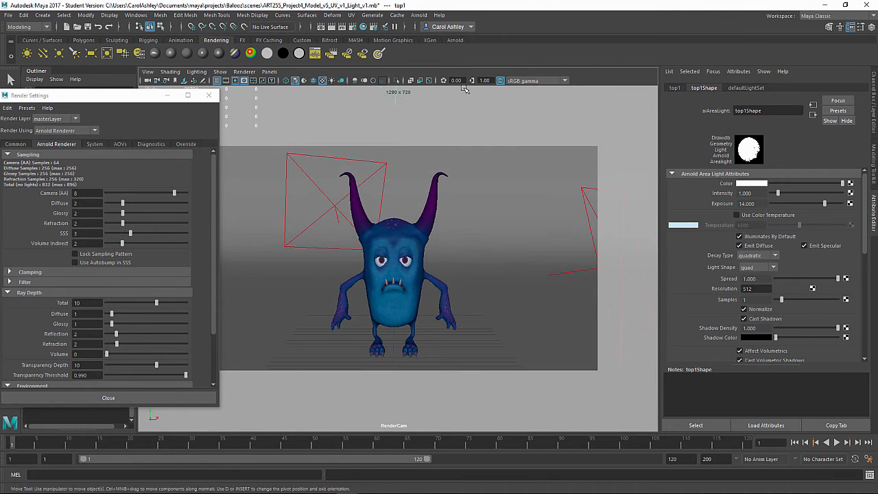
key(ctrl+s)
click(420, 259)
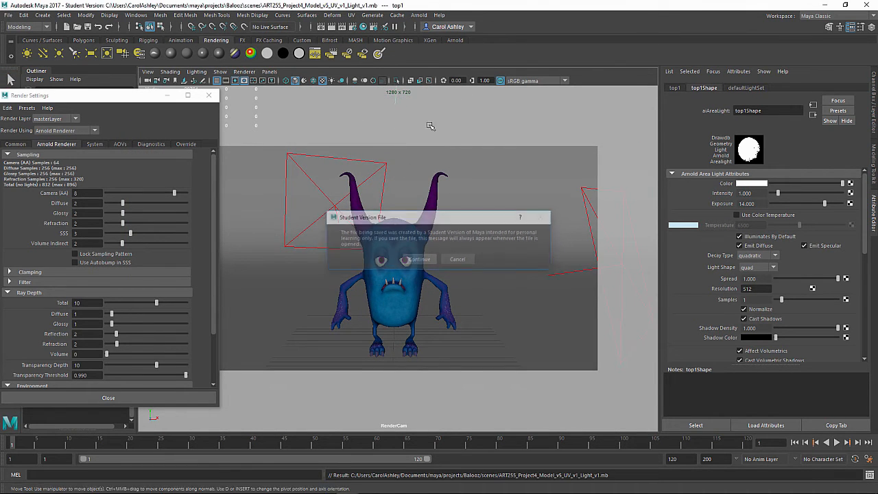
click(419, 16)
click(467, 47)
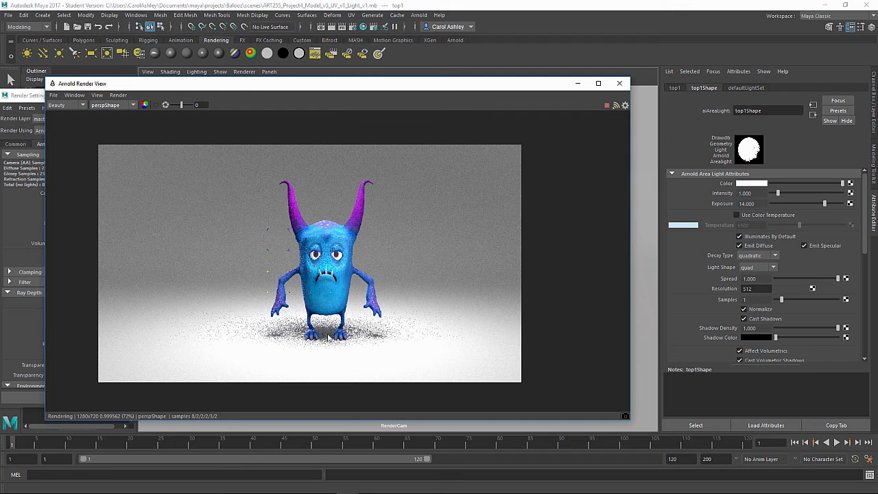
Step: Move the render view aside and adjust the top1 light's exposure, trying 9 and settling on 12.476
drag(404, 90, 460, 83)
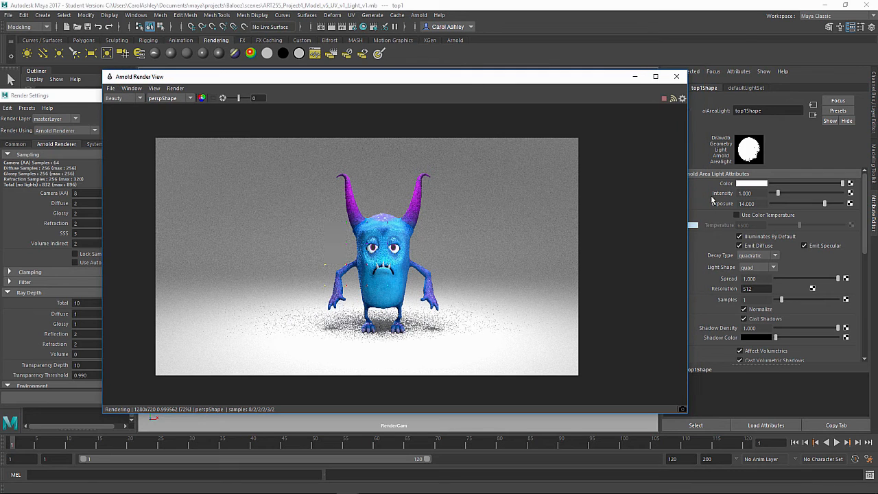
click(747, 203)
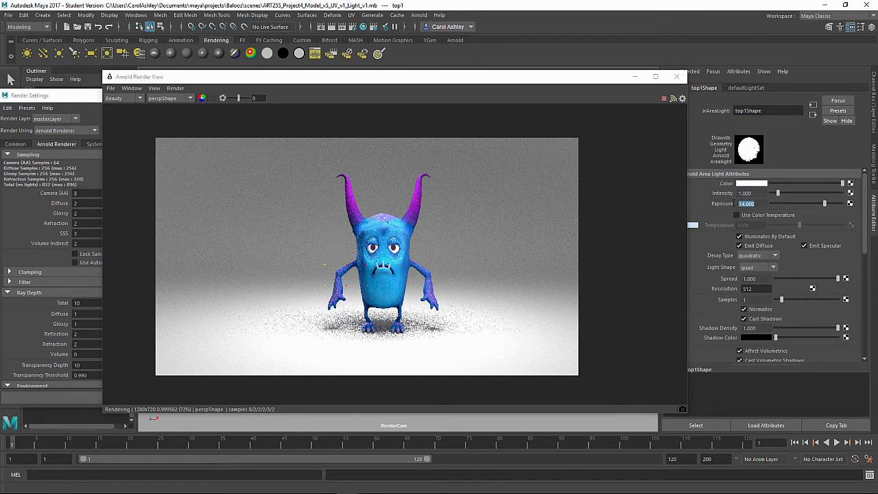
text(9)
key(Return)
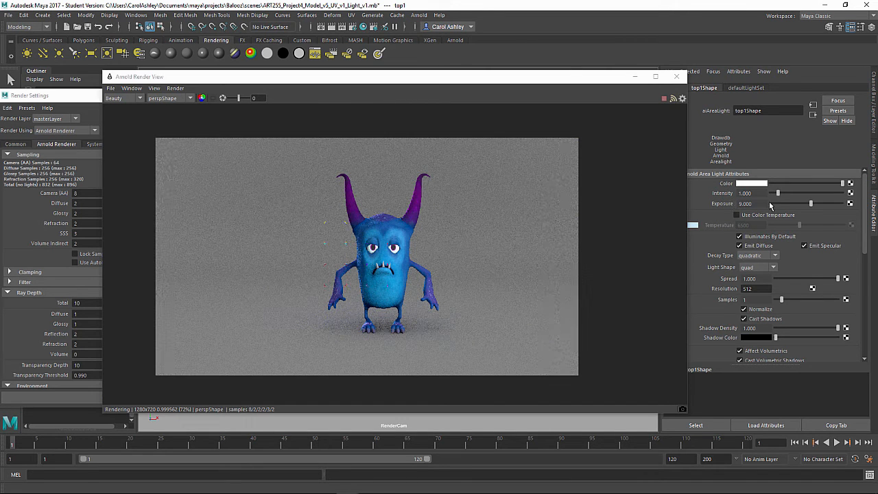
drag(808, 205, 816, 204)
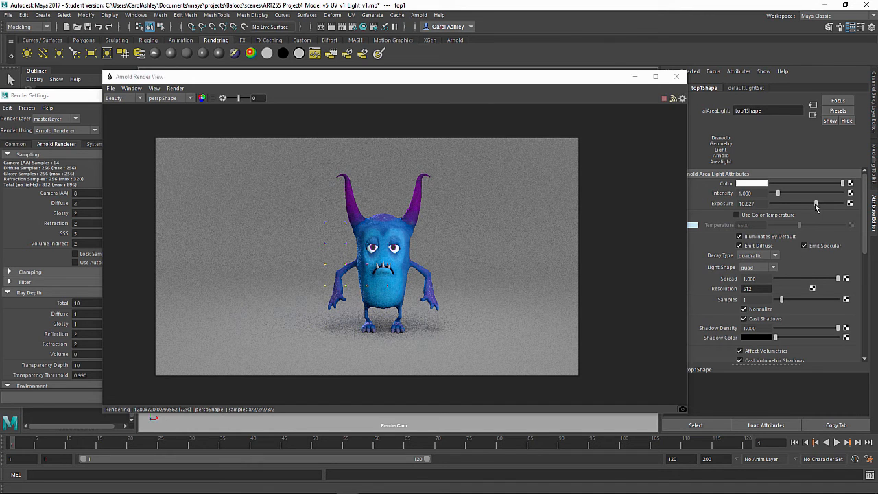
drag(816, 207, 821, 205)
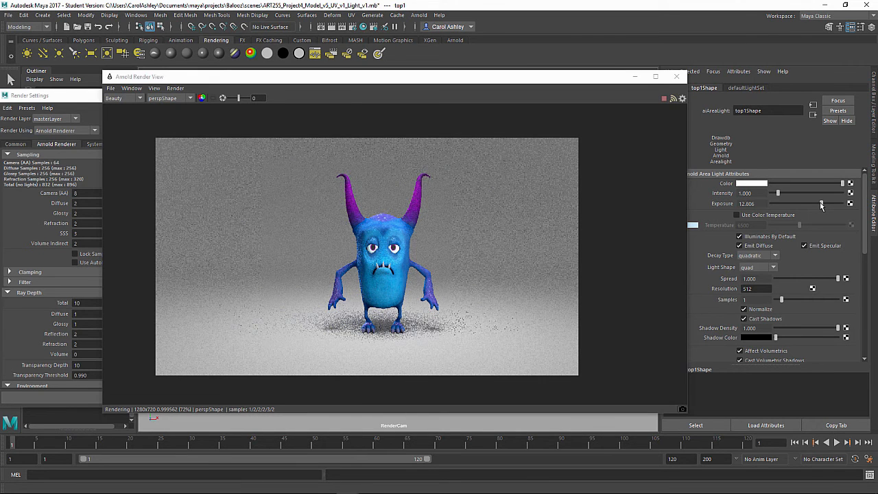
drag(821, 205, 819, 202)
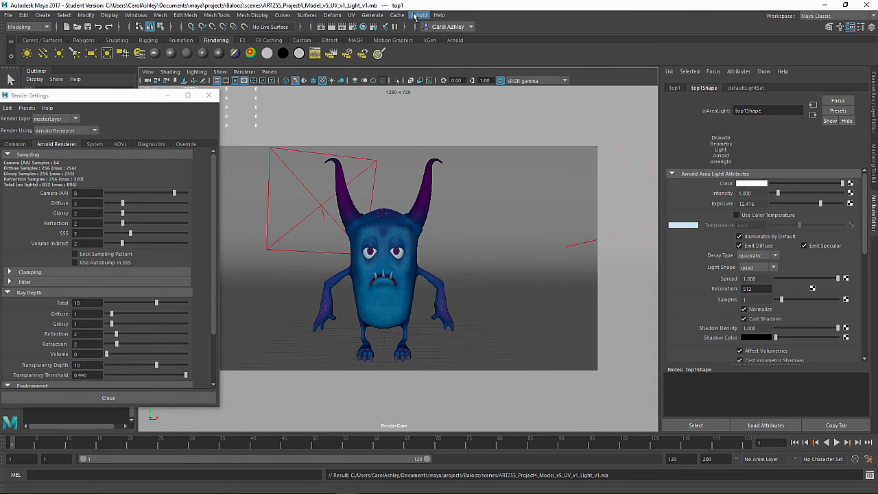
Step: Reopen the Arnold render view, switch its render camera to RenderCamShape, and move the window clear of the viewport
click(419, 15)
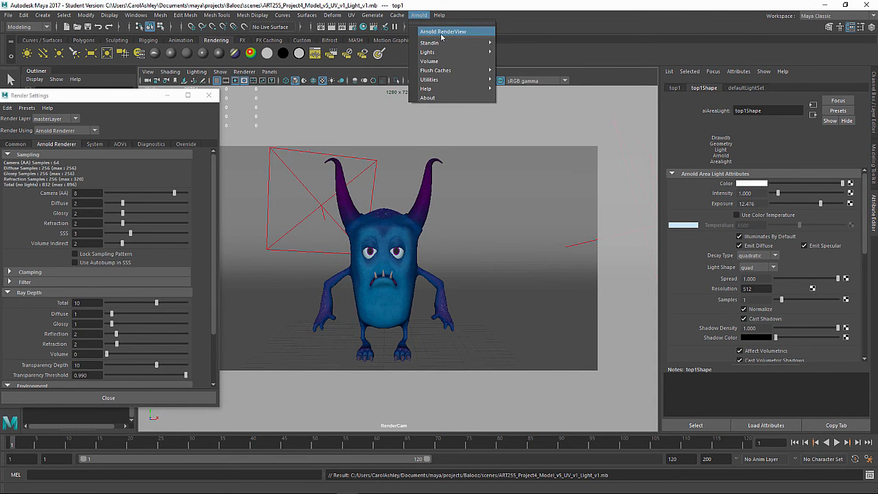
click(444, 31)
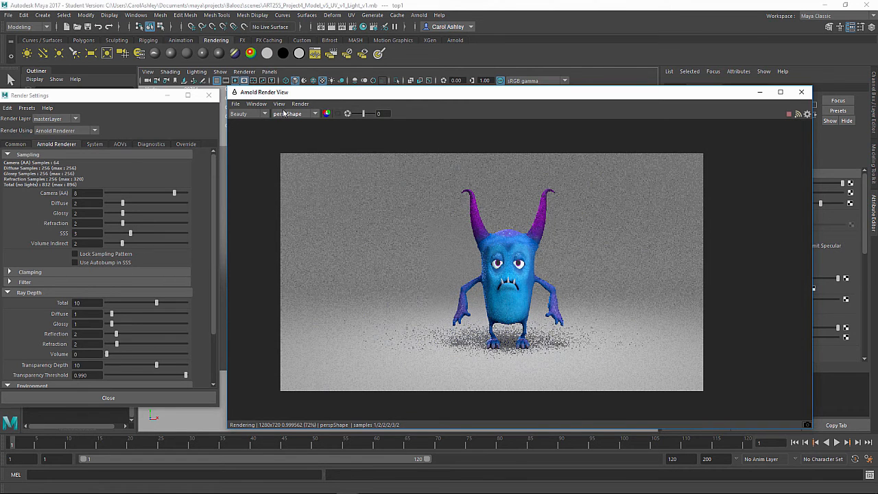
click(257, 104)
click(258, 104)
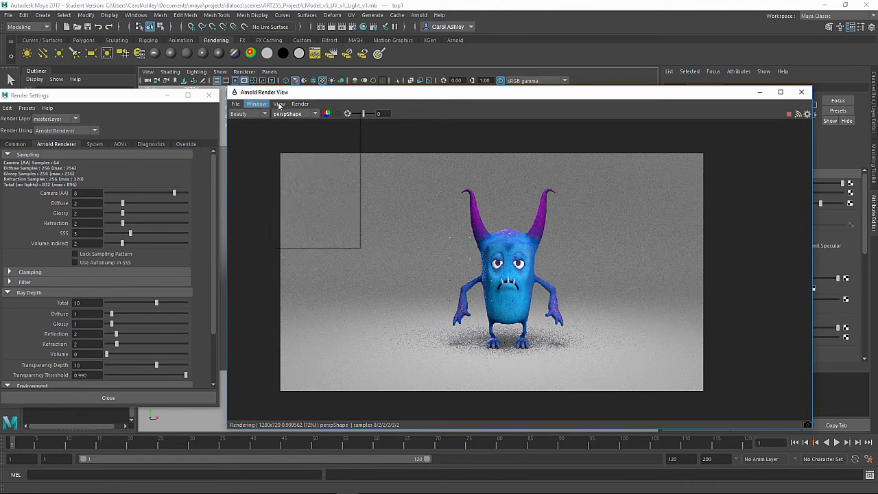
click(279, 105)
mouse_move(300, 101)
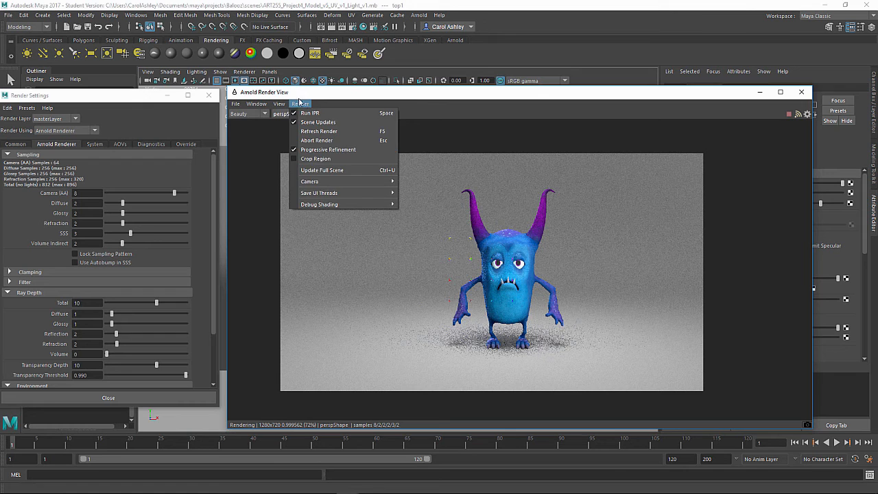
mouse_move(318, 182)
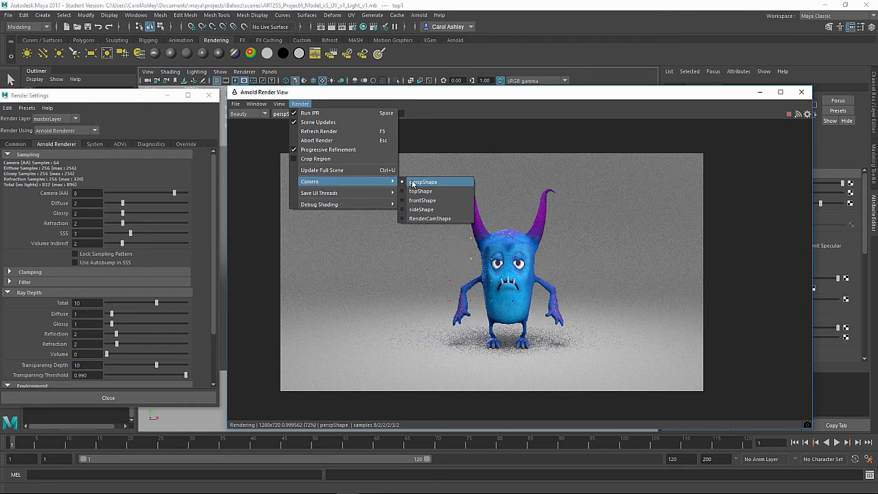
click(423, 218)
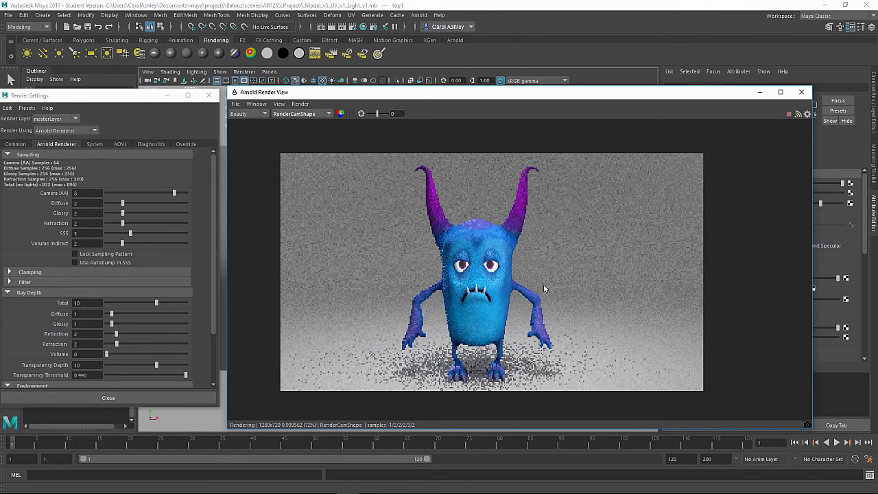
drag(525, 92, 692, 25)
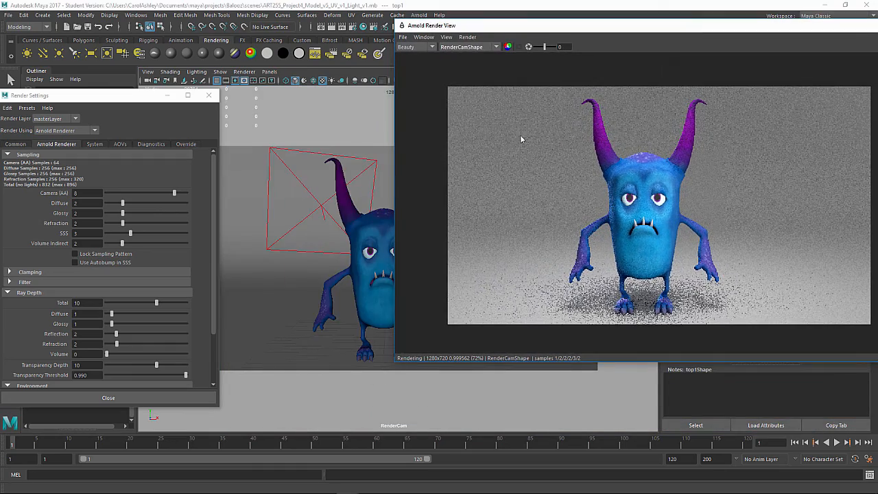
Step: Pan RenderCam slightly to reframe the monster, and move and narrow the Arnold render view with the rendered image fitted inside it
alt+middle_drag(360, 281, 364, 280)
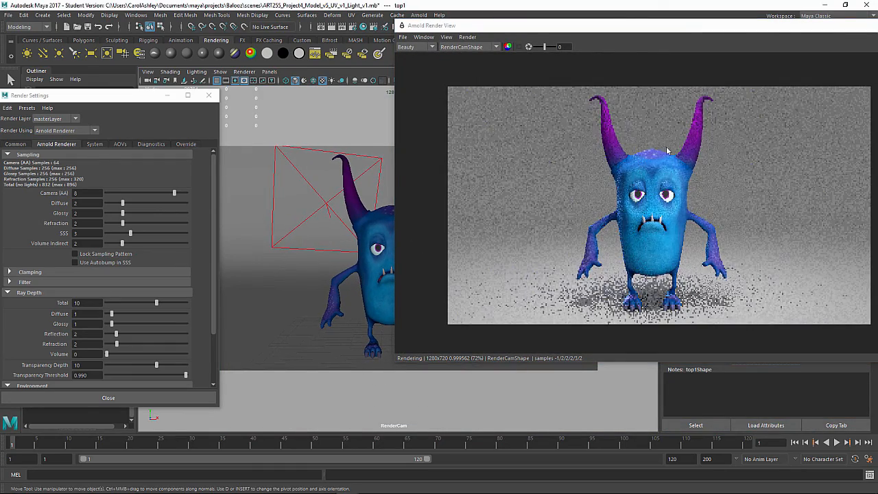
drag(675, 28, 362, 53)
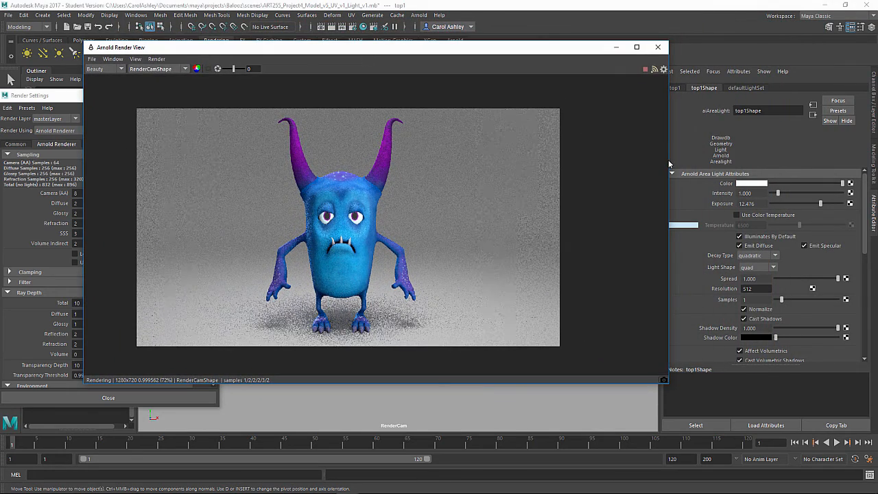
drag(668, 161, 536, 159)
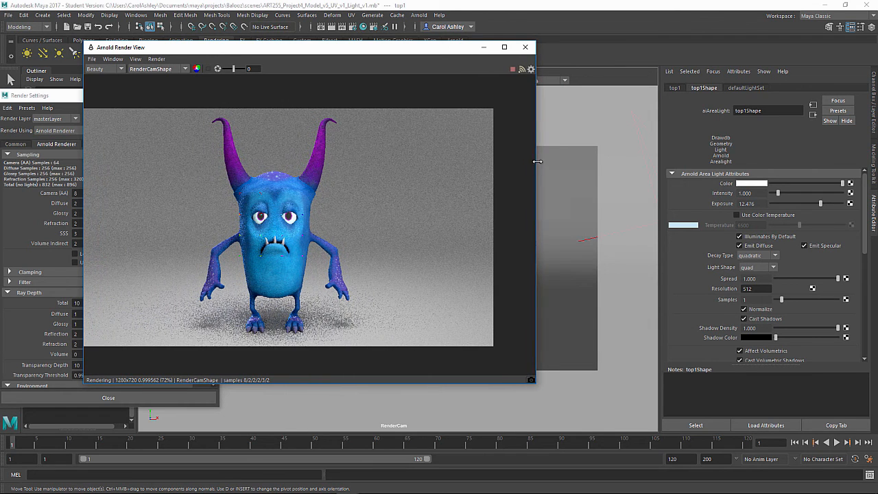
click(368, 206)
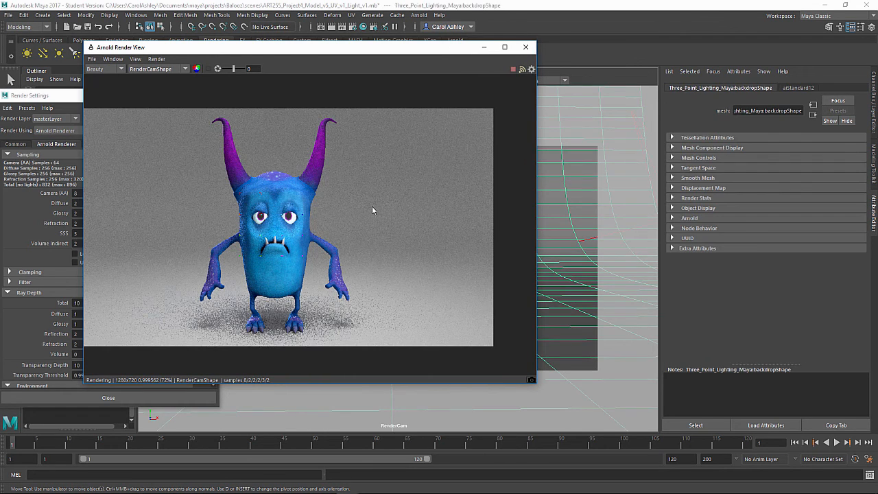
drag(396, 214, 394, 216)
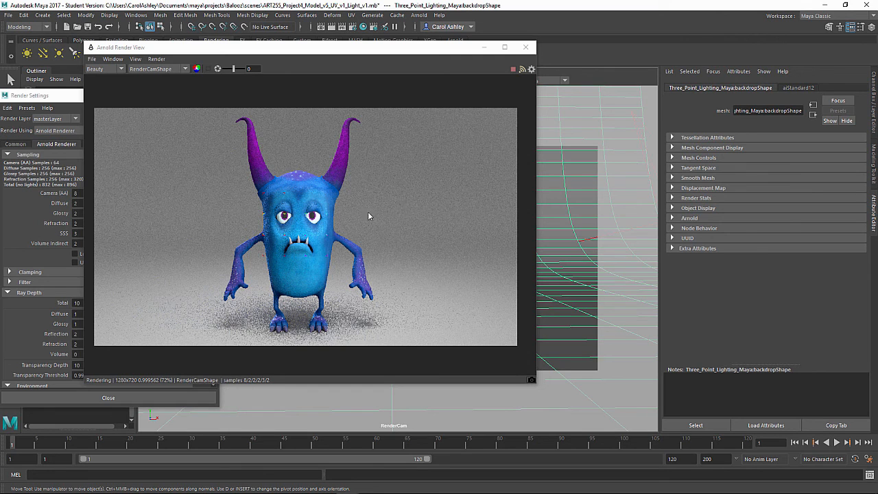
Step: Examine the refined render of the monster, picking its horns and body in the render view and shifting the window off the viewport
click(341, 177)
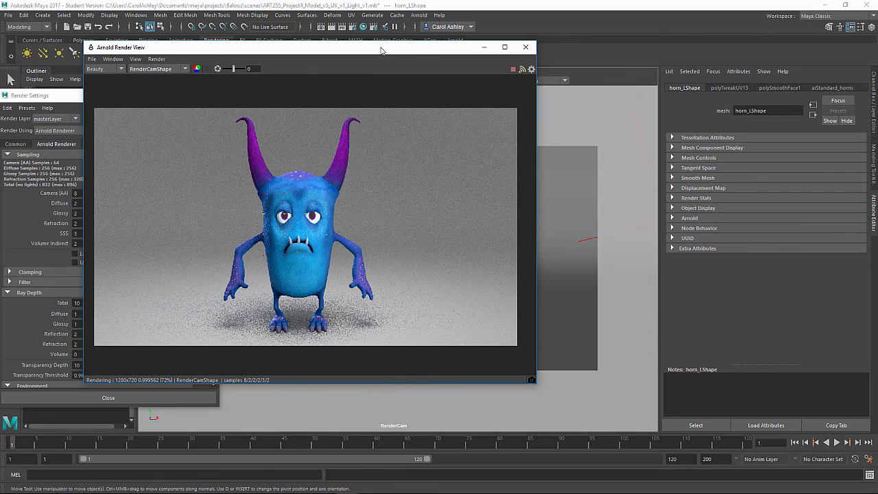
drag(381, 50, 238, 76)
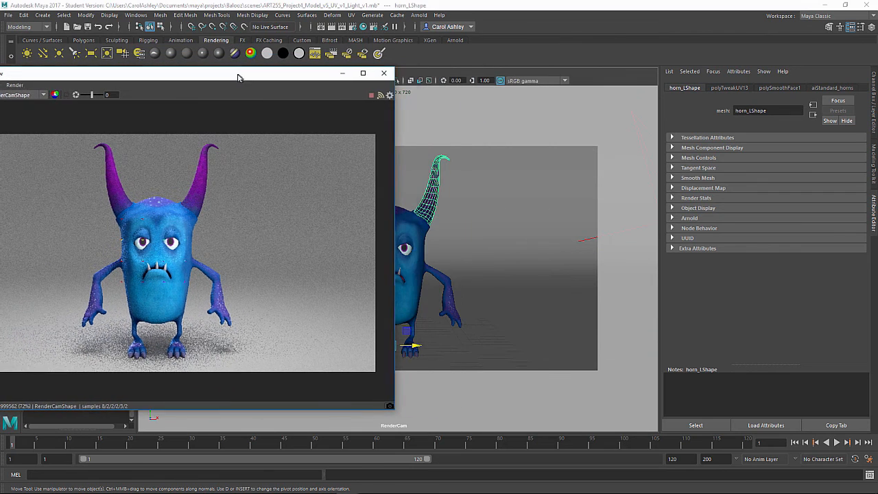
click(181, 220)
click(118, 195)
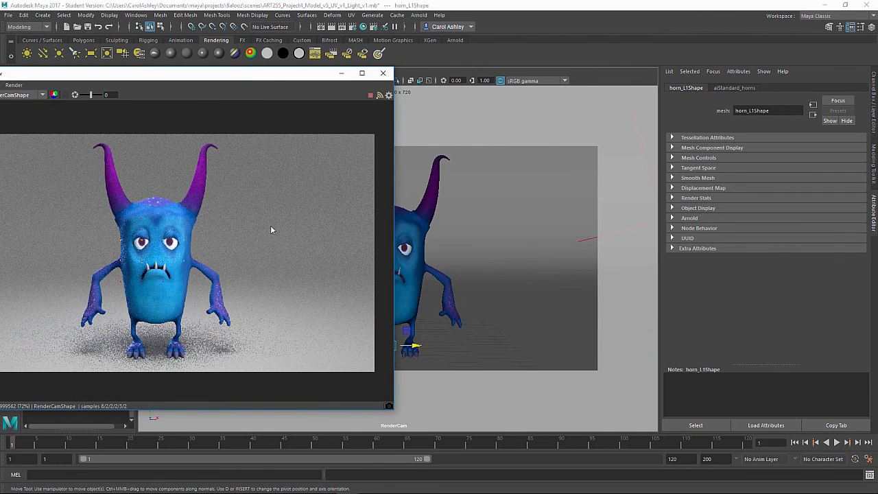
click(271, 261)
click(229, 315)
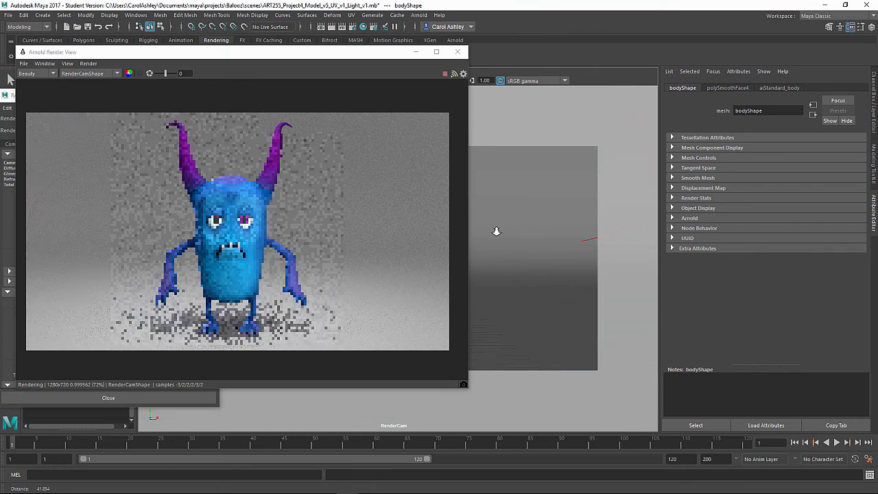